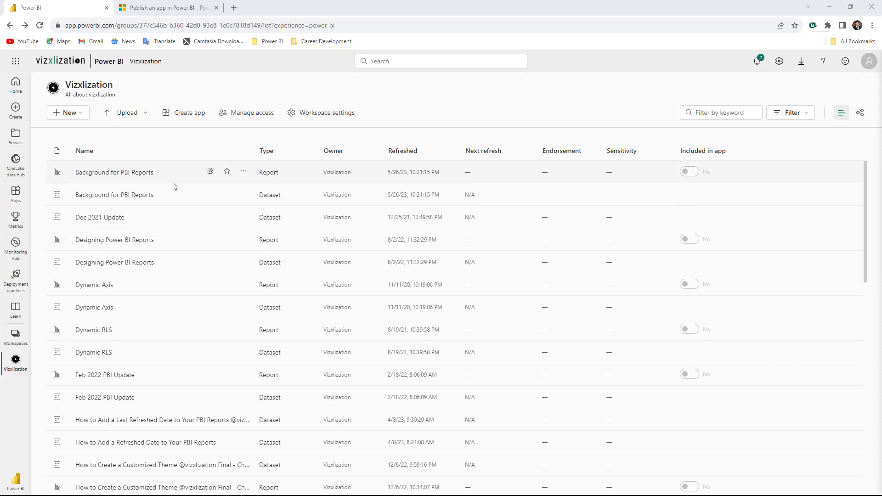
Create an app from the workspace, naming it "My First Power BI App" with the description "This app consolidate KPIs"
scroll(175, 188, down, 3)
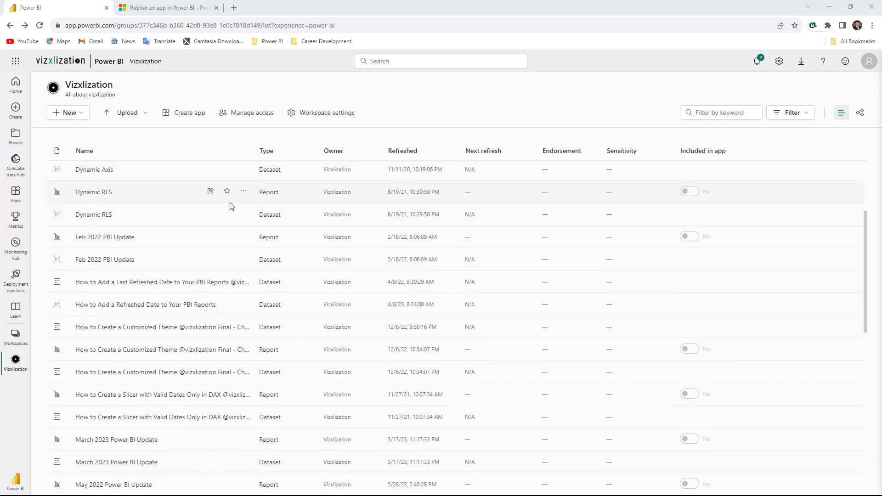
scroll(154, 233, down, 10)
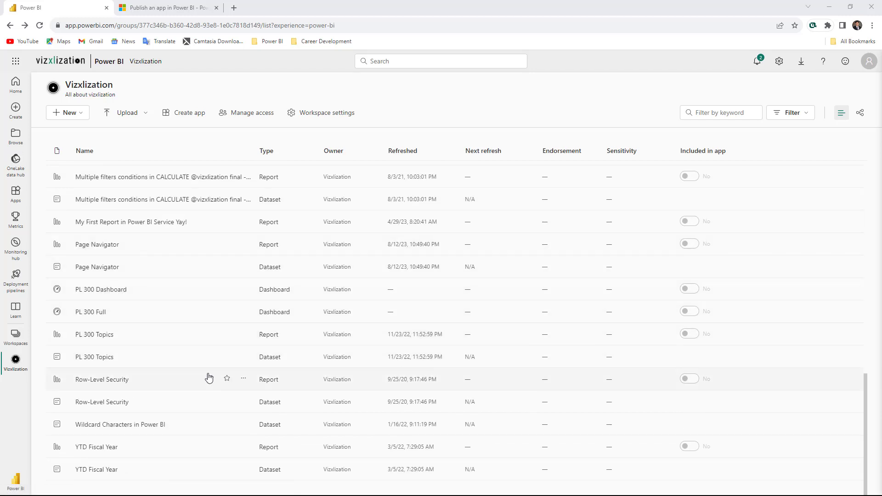
scroll(188, 332, up, 12)
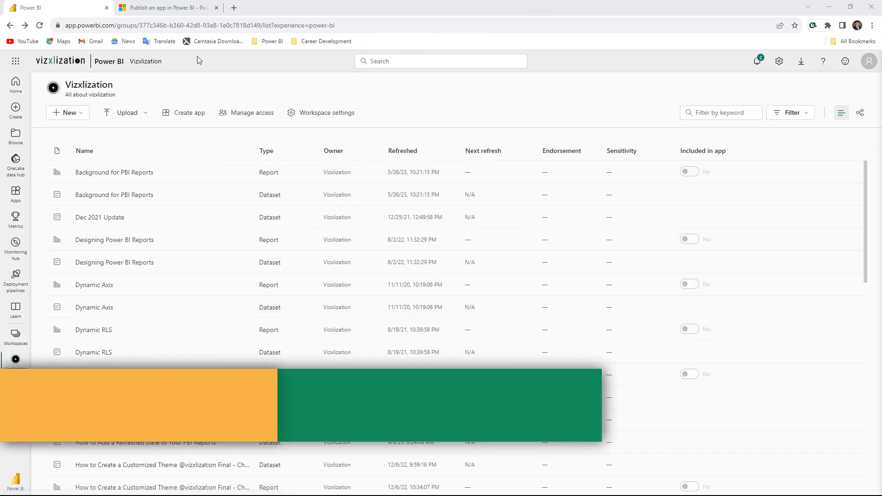
click(193, 119)
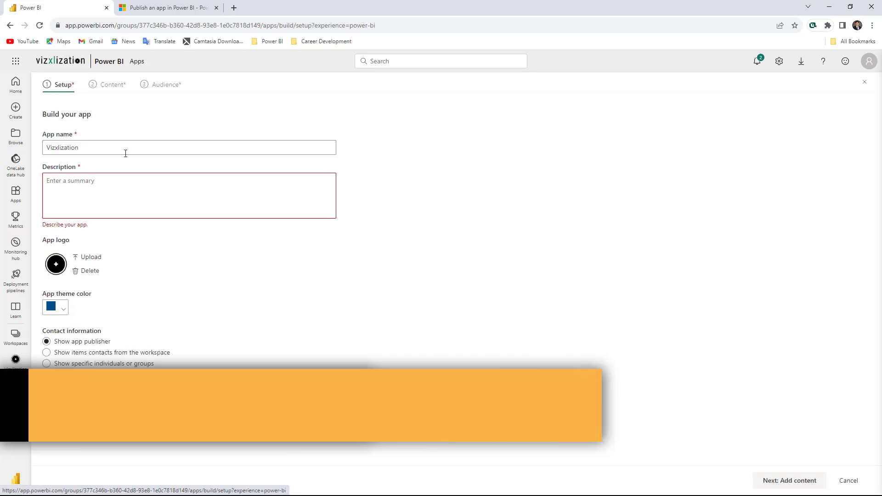
double_click(94, 148)
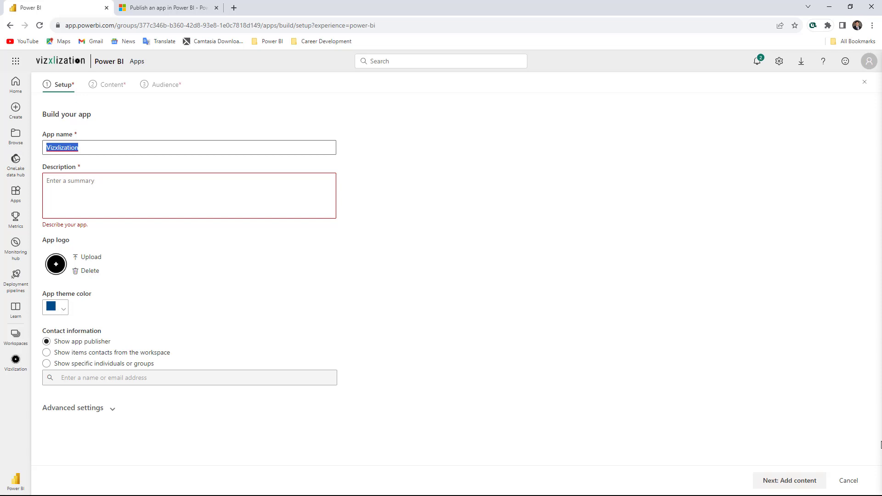
text(My Dirst Power BI App)
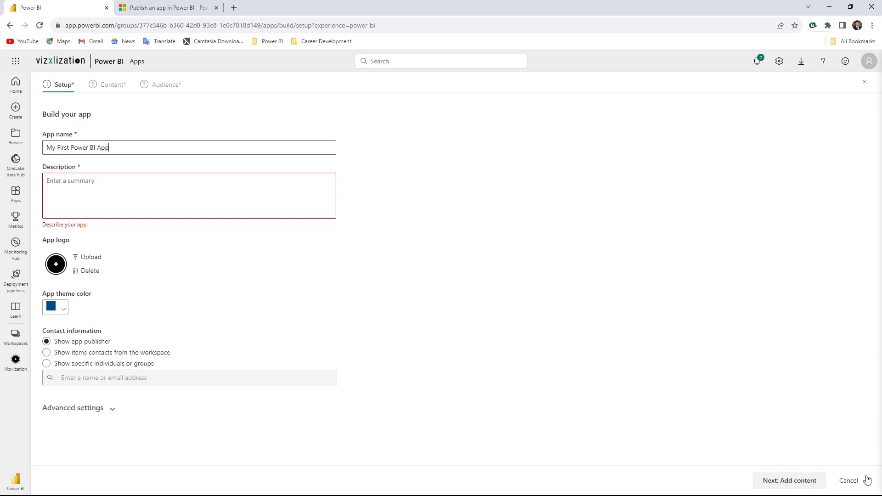
click(128, 192)
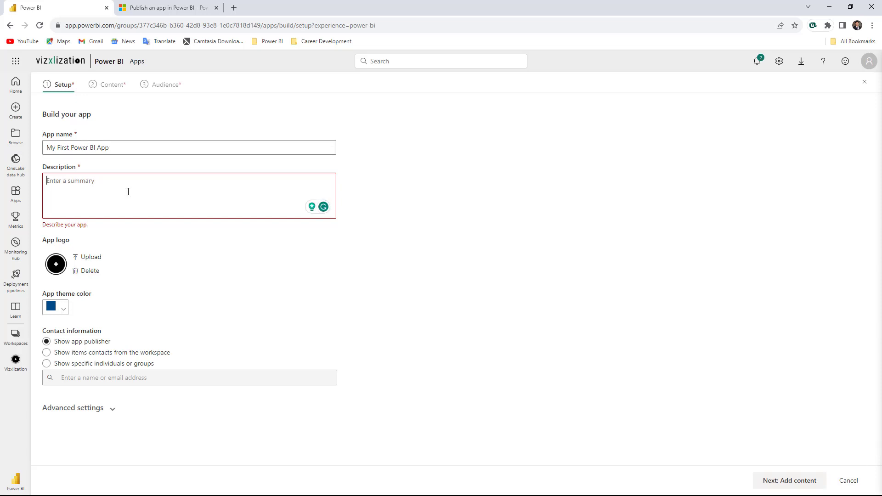
text(This app consolidate KPIs)
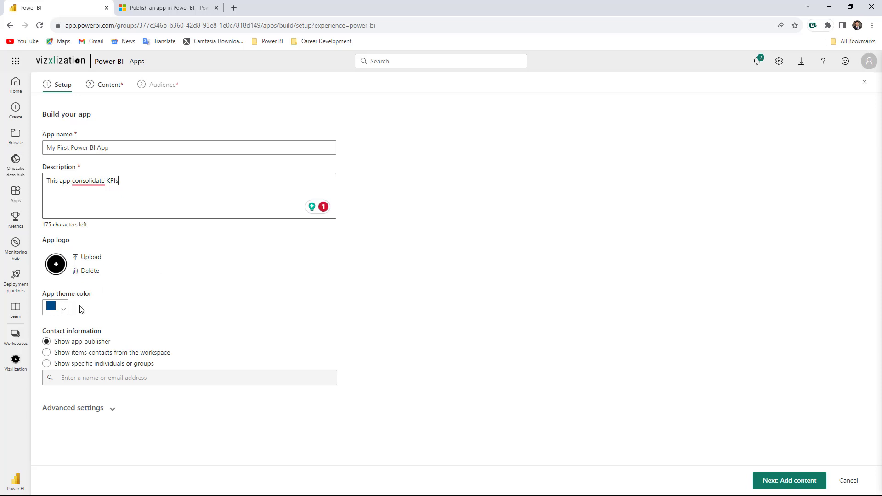
Set the app theme color to Charcoal with the app publisher shown as contact, and expand the advanced settings
click(62, 309)
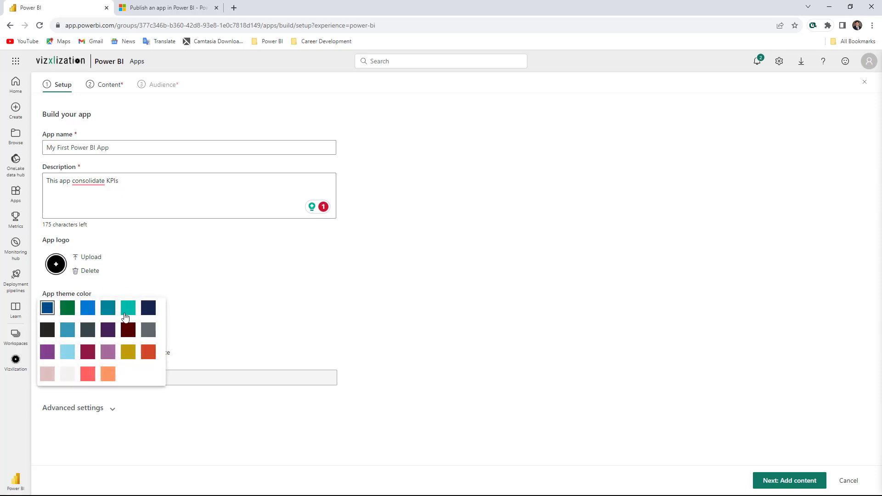
click(48, 330)
click(61, 312)
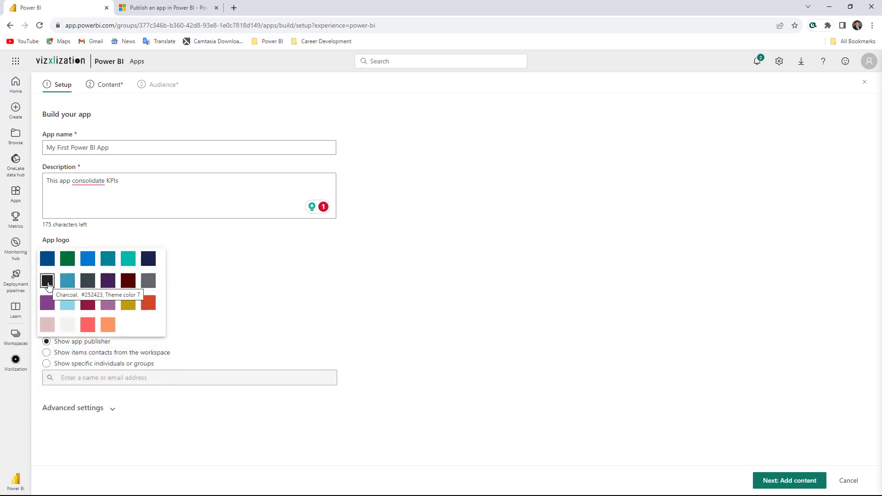
click(234, 305)
click(53, 364)
click(75, 353)
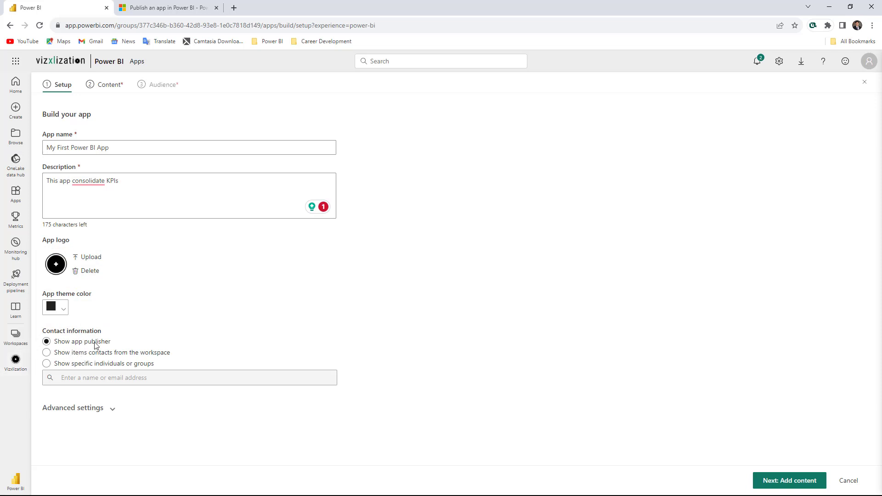
click(133, 408)
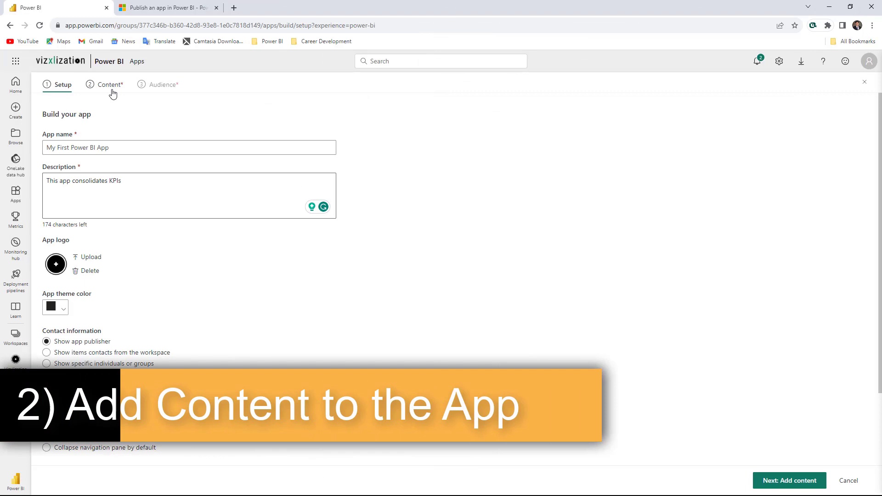
Add Background for PBI Reports, Dynamic Axis, PL 300 Dashboard, PL 300 Topics and Row-Level Security from the workspace as app content
click(113, 90)
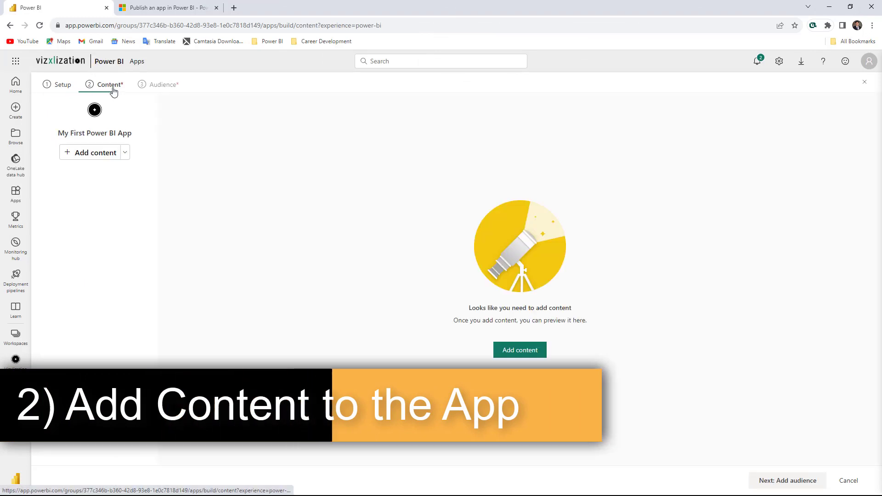
click(95, 153)
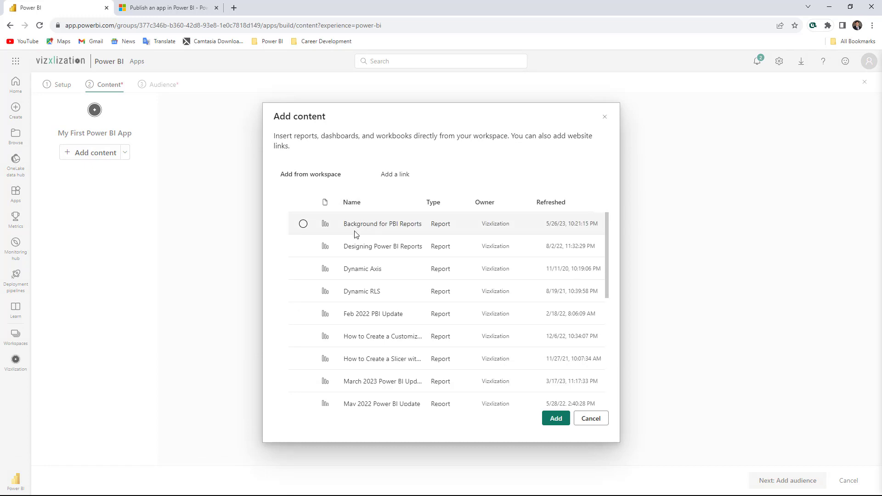
click(304, 224)
scroll(349, 256, down, 2)
scroll(349, 256, up, 2)
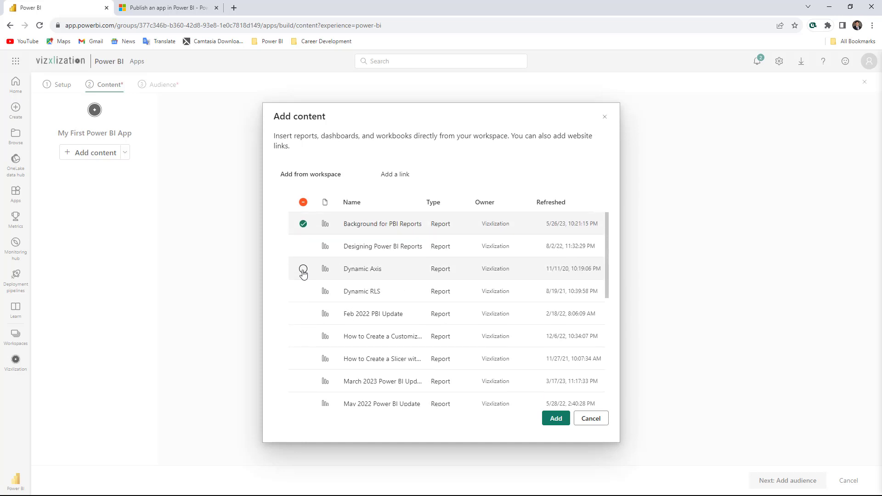
scroll(370, 278, down, 5)
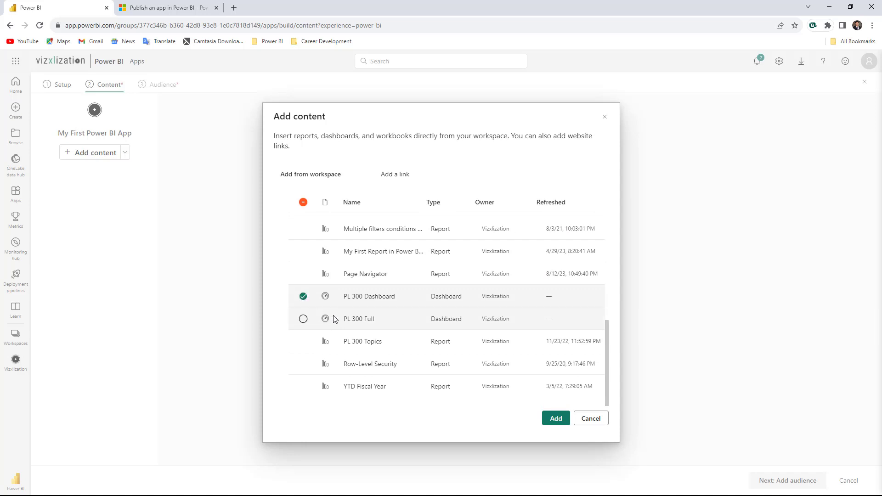
click(303, 343)
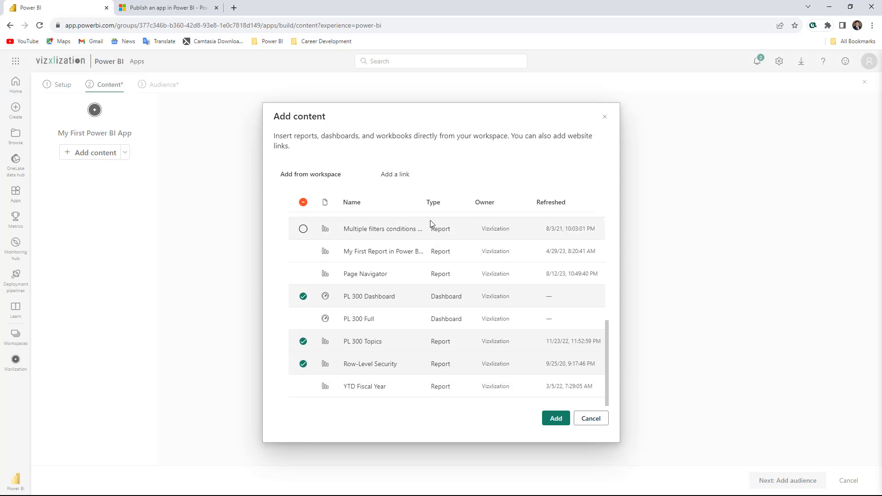
click(557, 419)
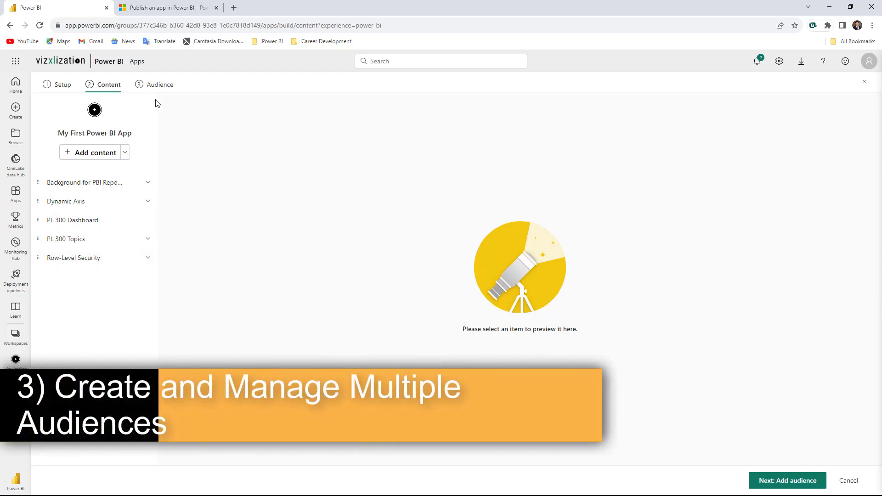
Add a new audience to the app and name it Finance Team
click(158, 86)
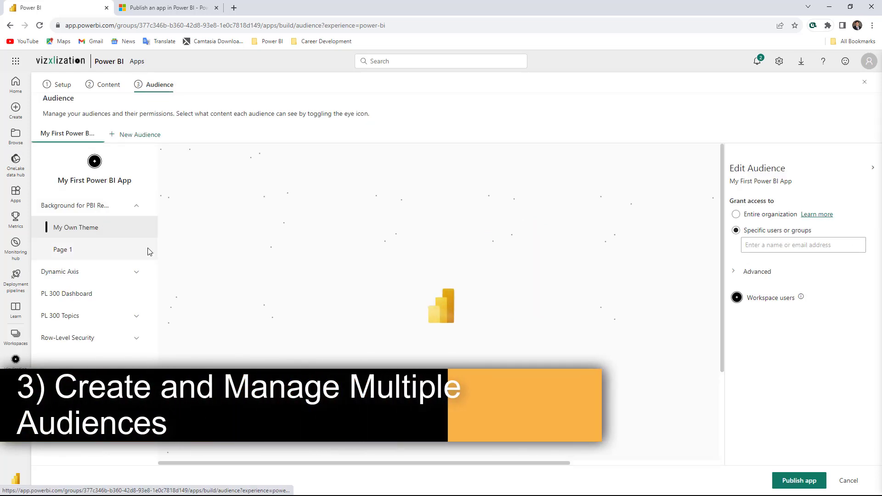
click(136, 207)
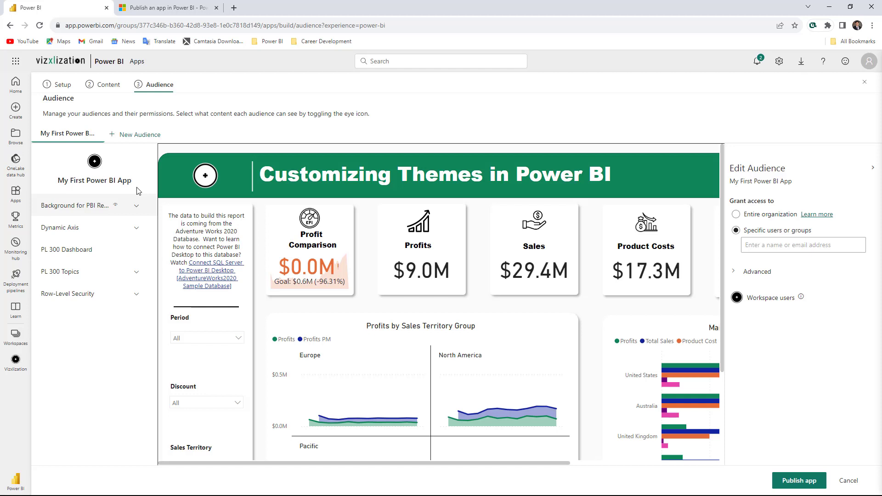
click(138, 134)
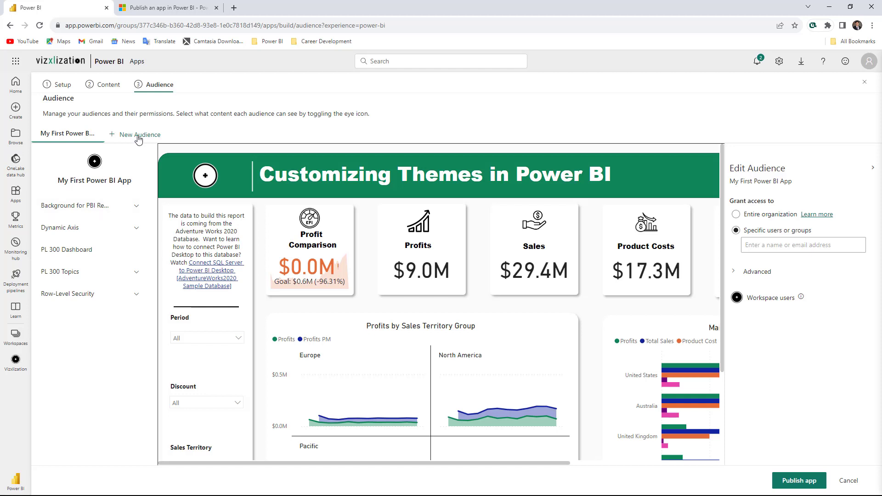
double_click(137, 137)
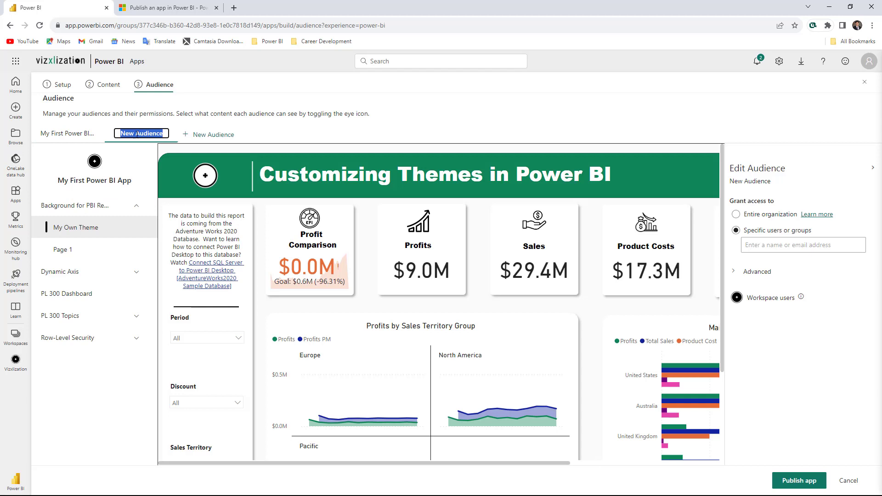
text(F)
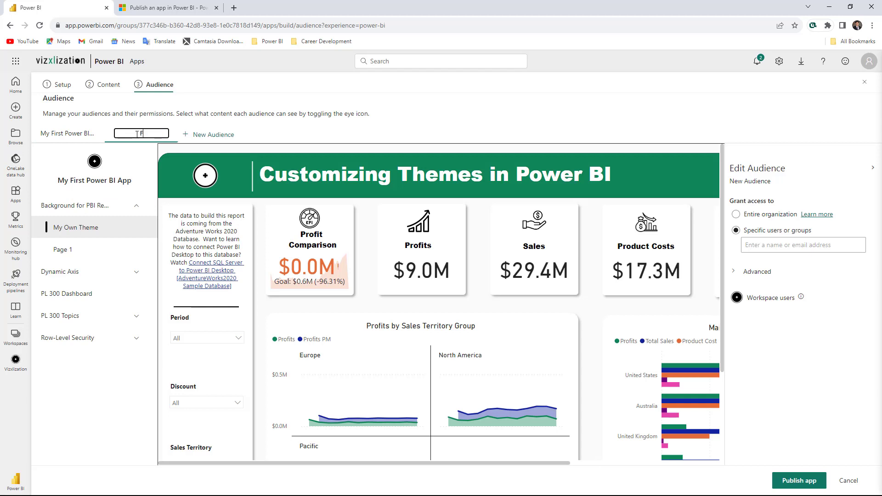
text(inance Team)
key(Return)
Hide Background for PBI Reports, Dynamic Axis and Row-Level Security from the Finance Team audience
click(135, 205)
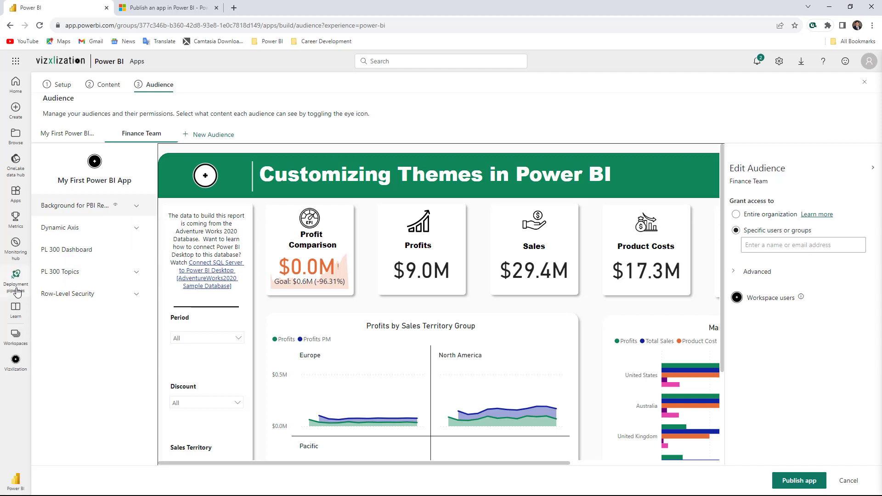
click(116, 206)
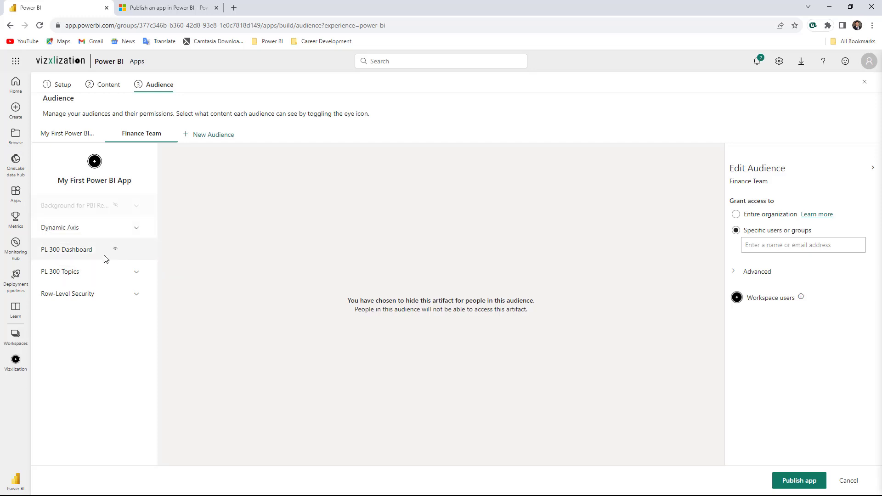
click(116, 230)
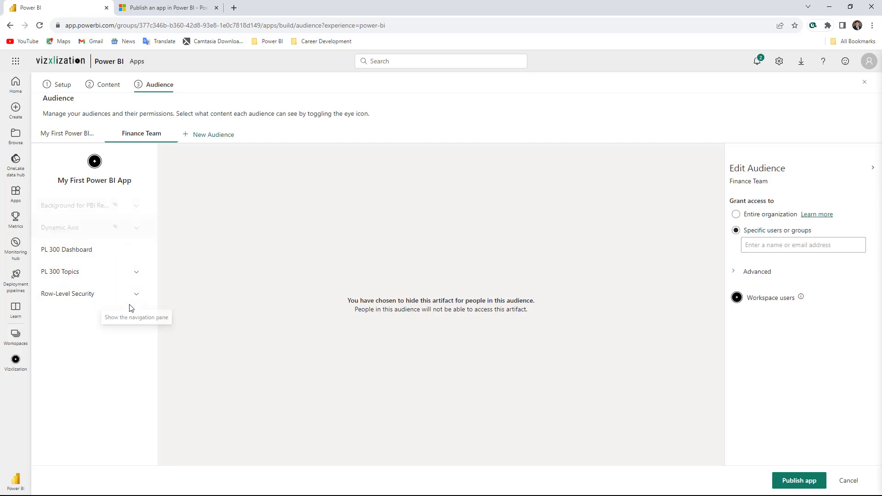
click(115, 295)
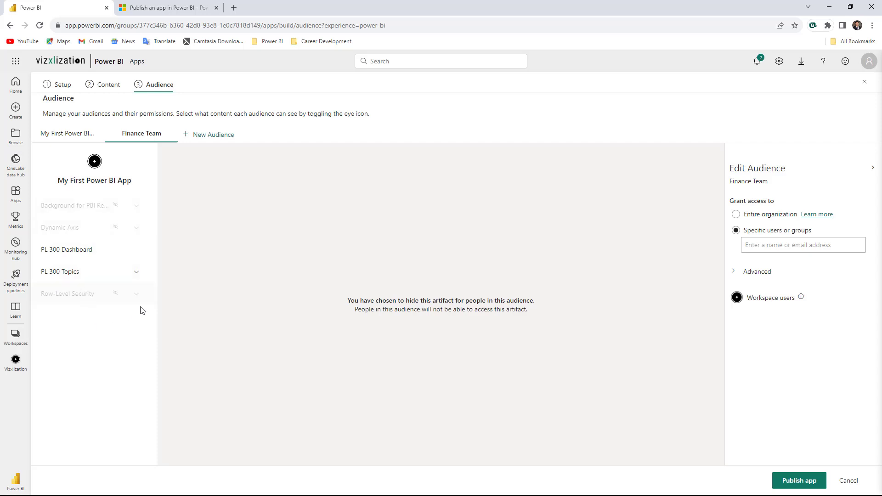
Grant a specific user access to the Finance Team audience by entering and selecting the person's name
click(822, 245)
click(769, 245)
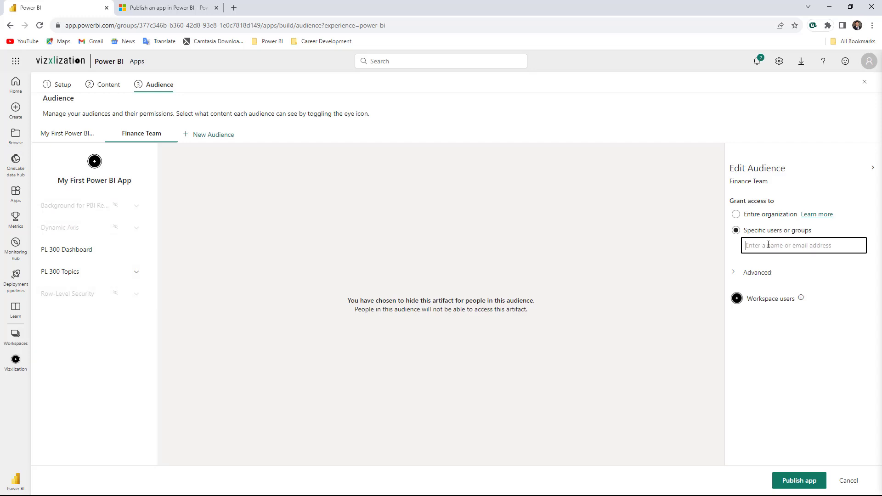
text(nestor)
click(767, 266)
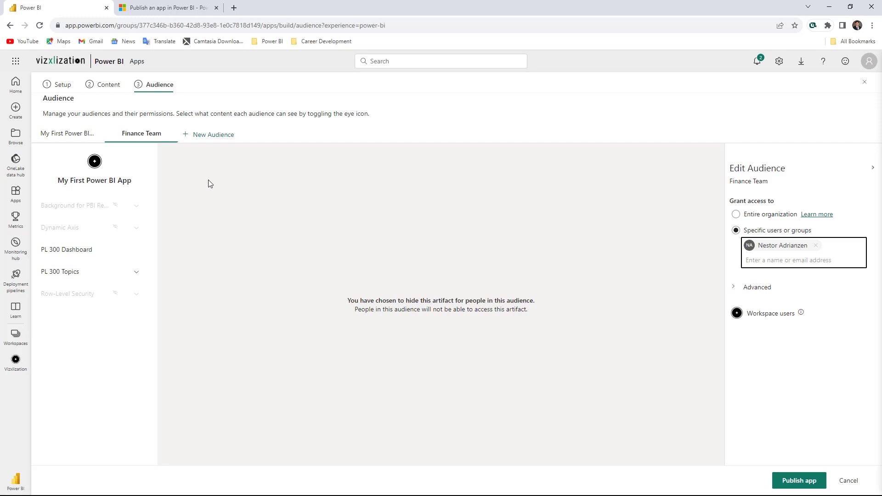
Add another audience named IT Team and hide the Row-Level Security report from it
click(211, 135)
click(216, 136)
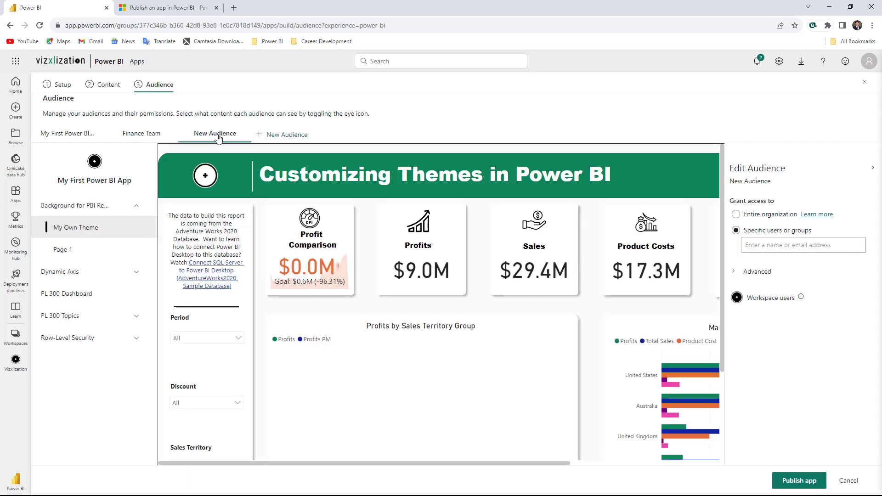
double_click(221, 135)
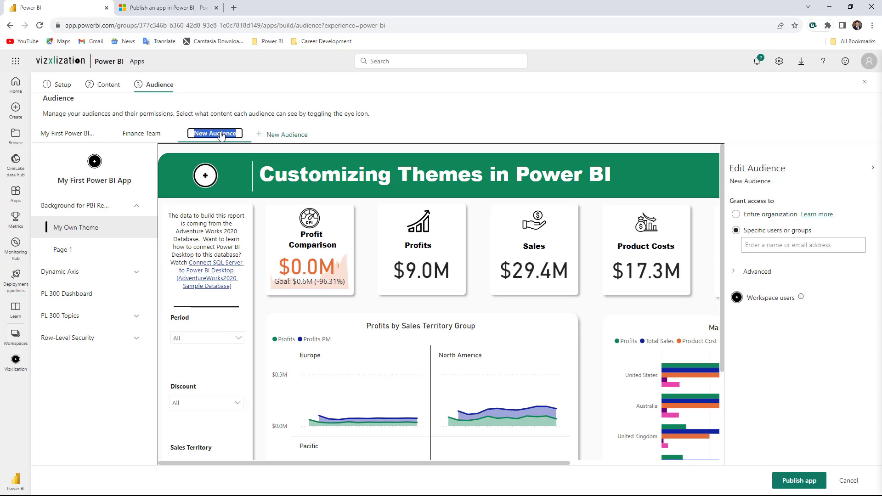
text(IT Team)
key(Return)
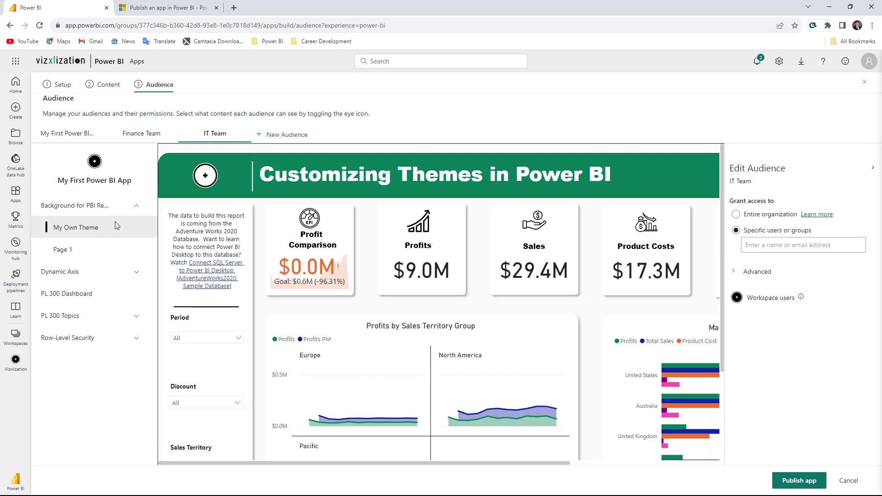
click(128, 211)
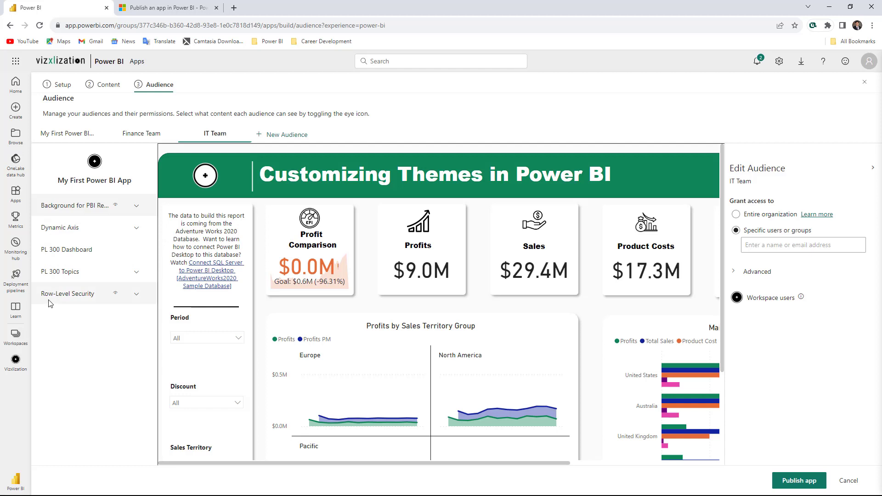
click(115, 294)
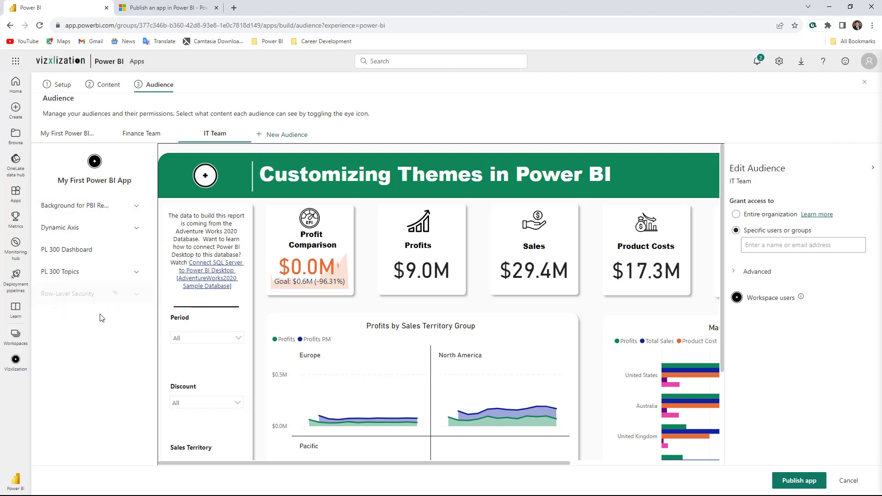
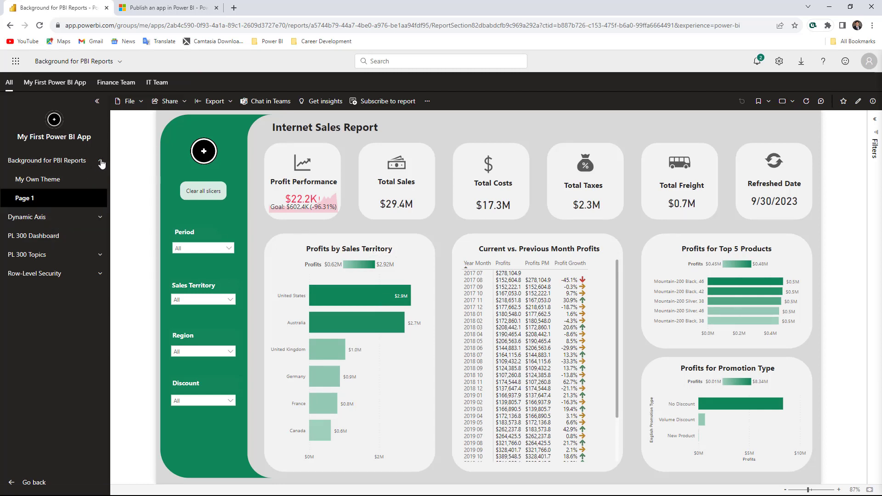
Review the published app's content as shown for the Finance Team, IT Team and My First Power BI App audiences
click(51, 161)
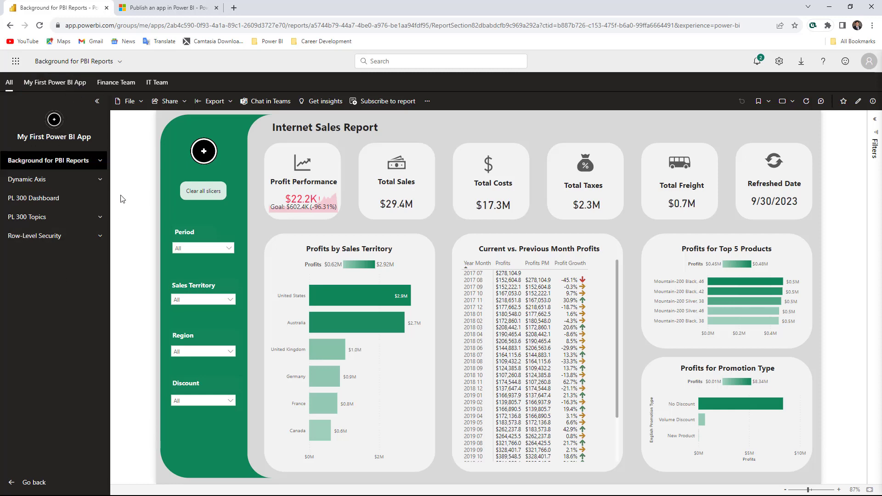
click(124, 87)
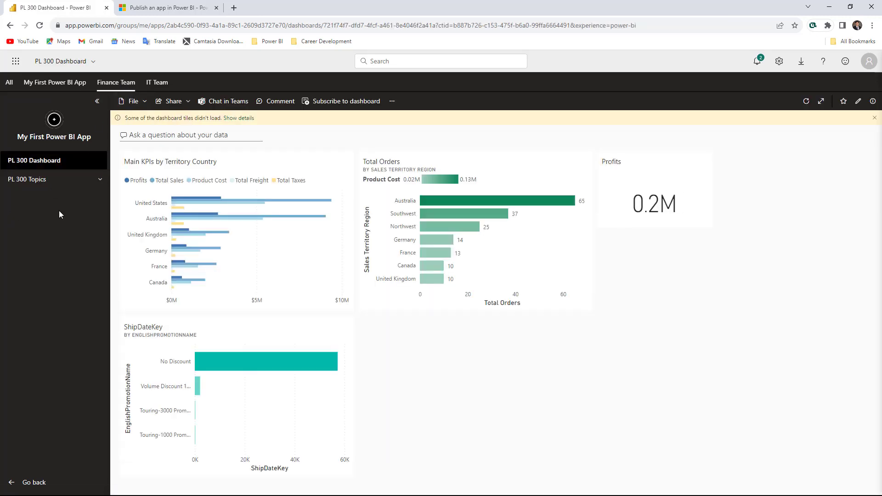
click(45, 185)
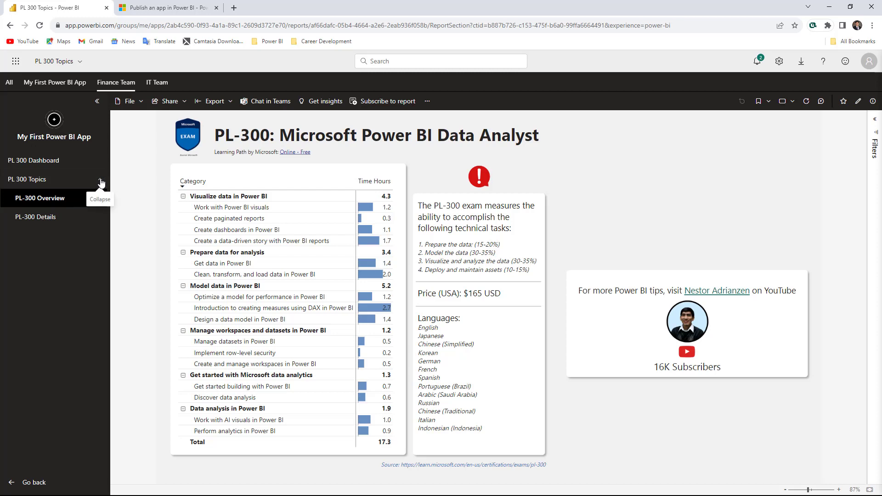
click(101, 182)
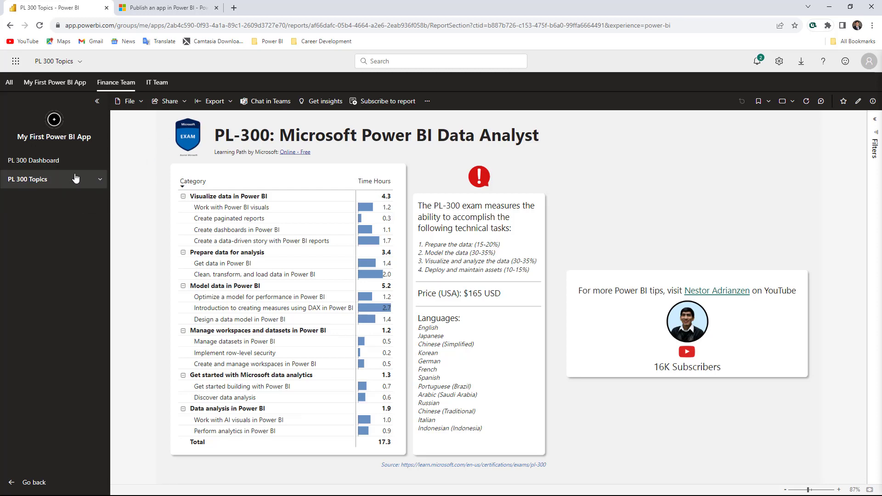
click(156, 83)
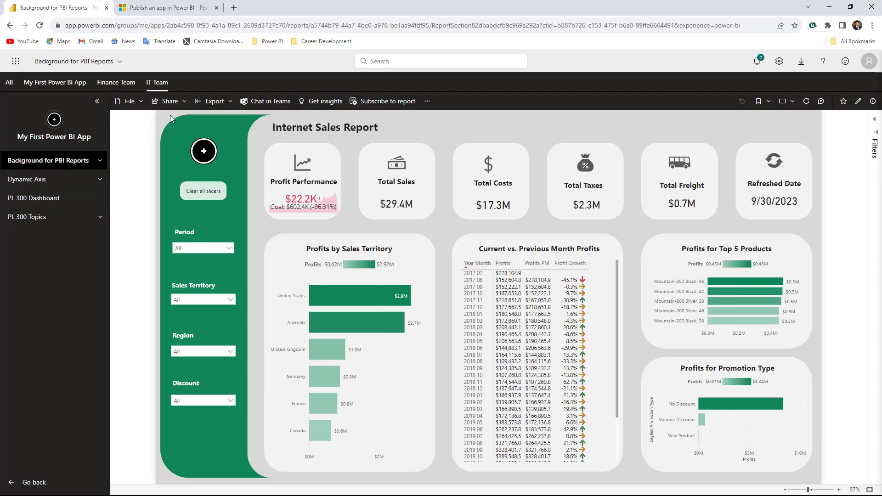
click(54, 89)
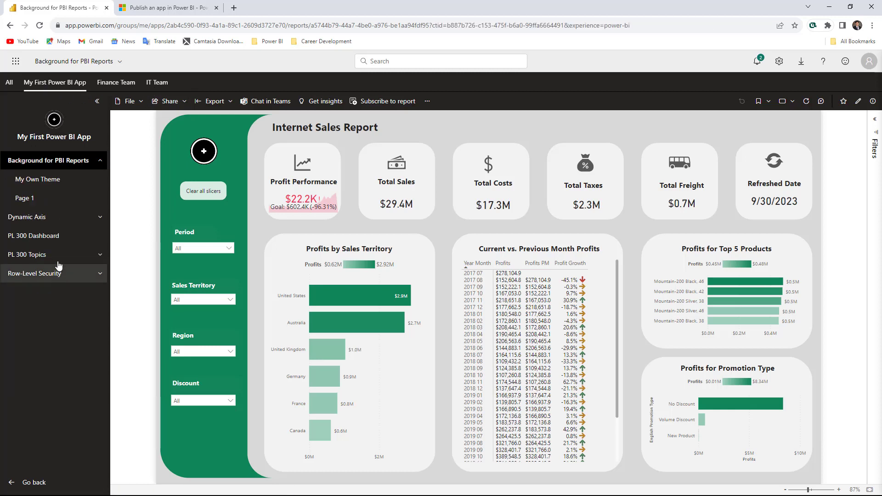
click(100, 160)
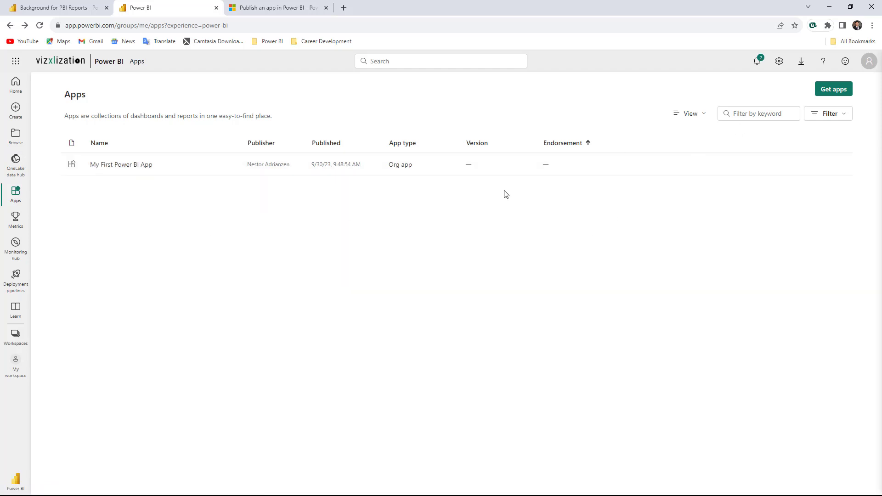
Look through the Power BI apps available to install and return to the Apps list
click(830, 91)
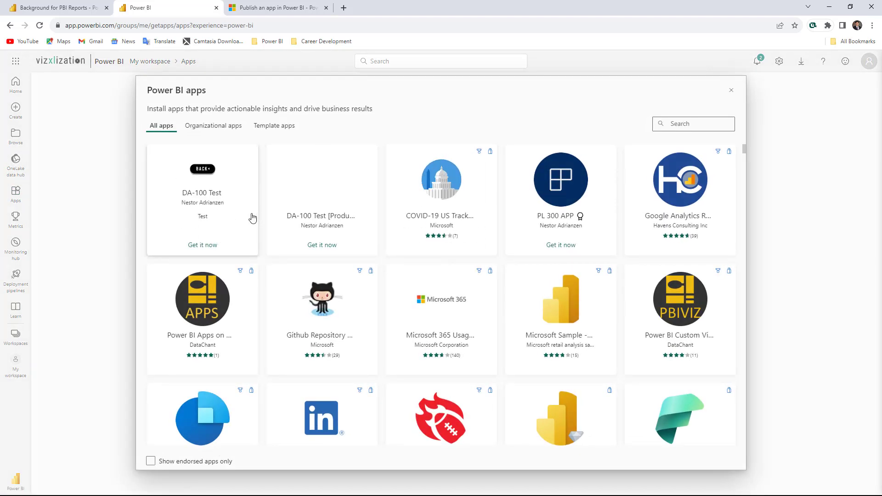
click(732, 91)
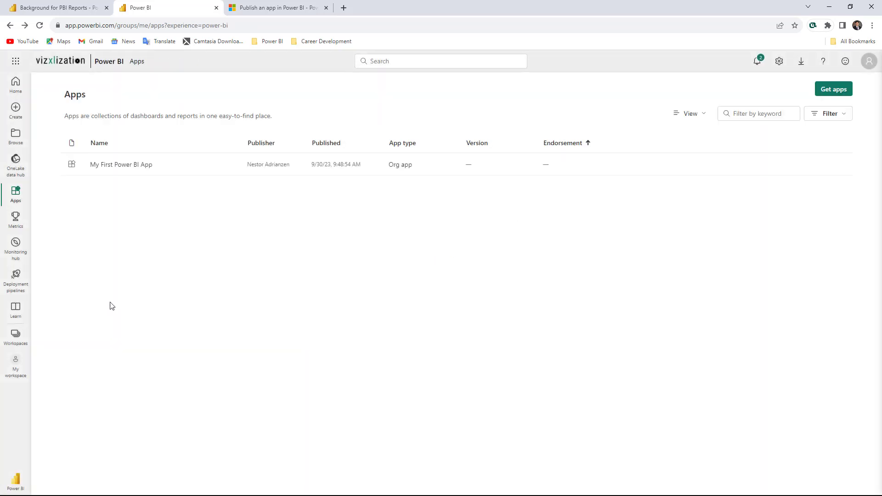
Open the Vizxlization workspace and start updating its app
click(16, 337)
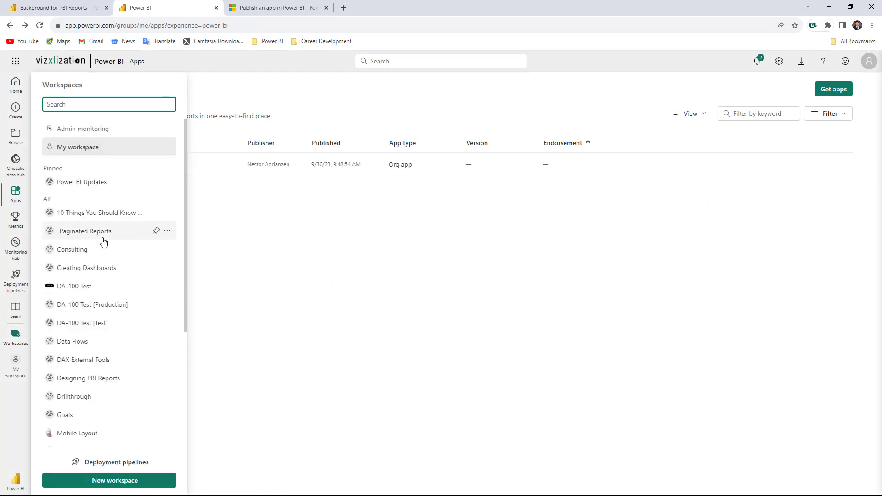
scroll(115, 267, down, 4)
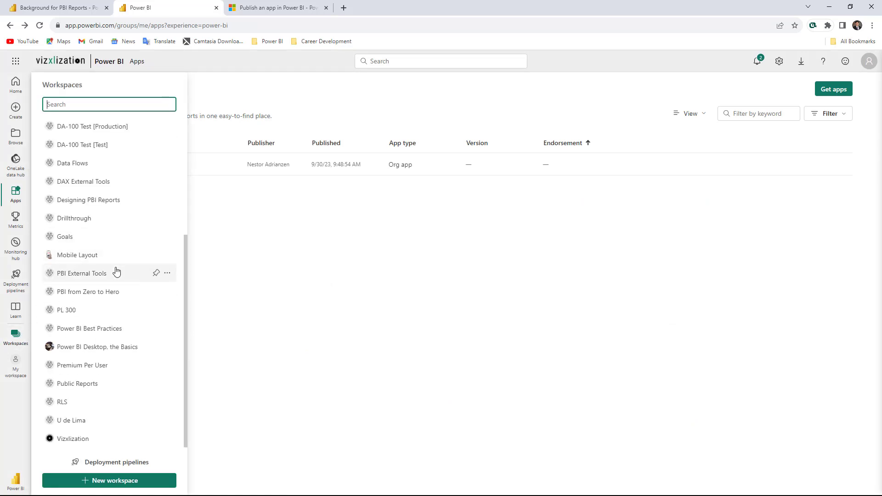
click(84, 443)
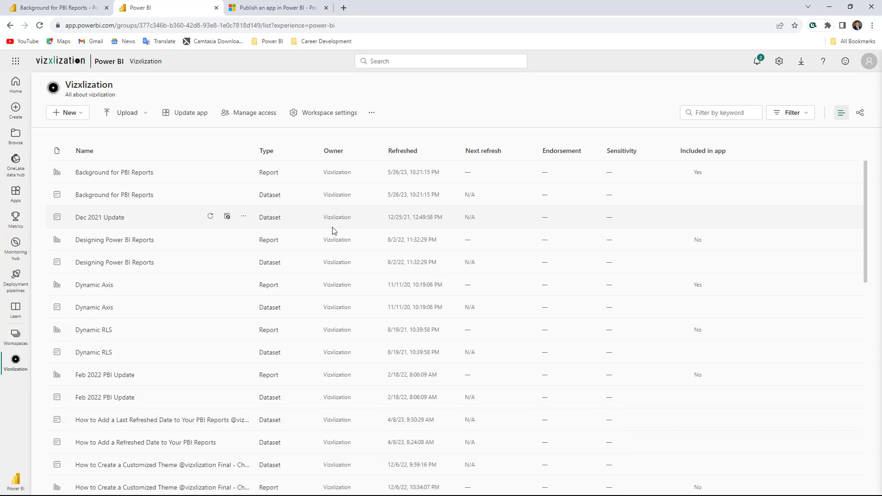
click(198, 118)
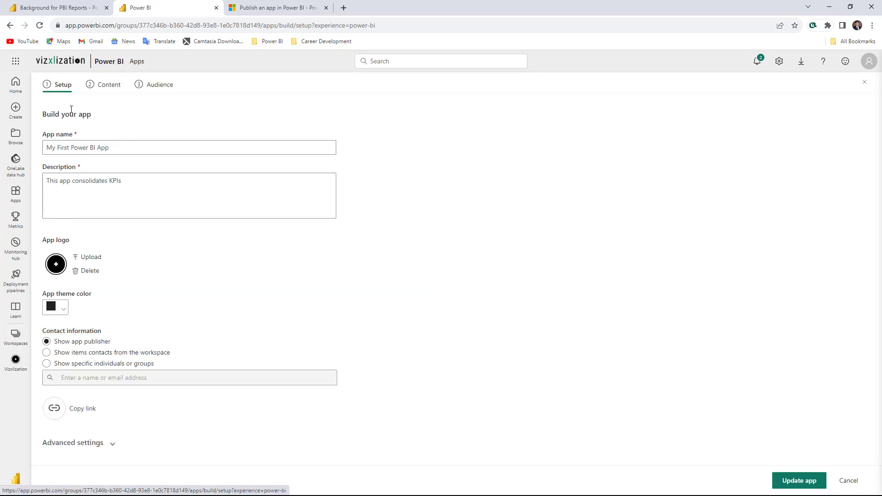
Add a new section to the app's content and name it Info!
click(109, 85)
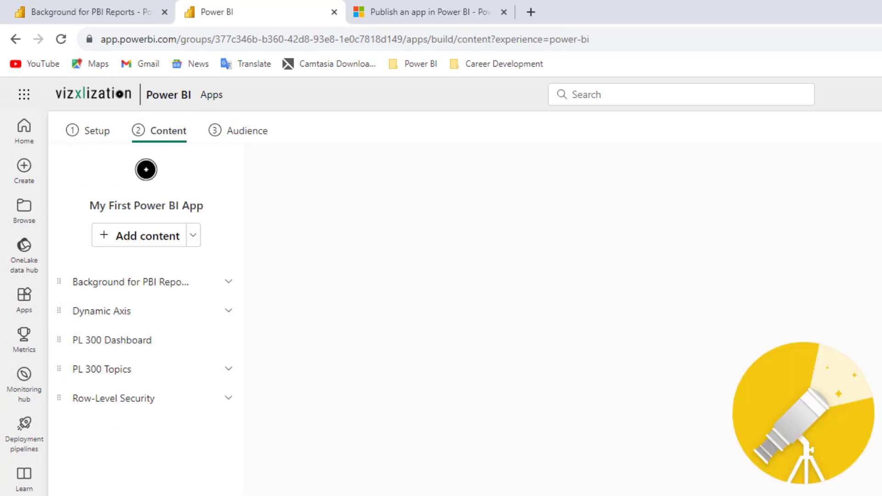
click(193, 238)
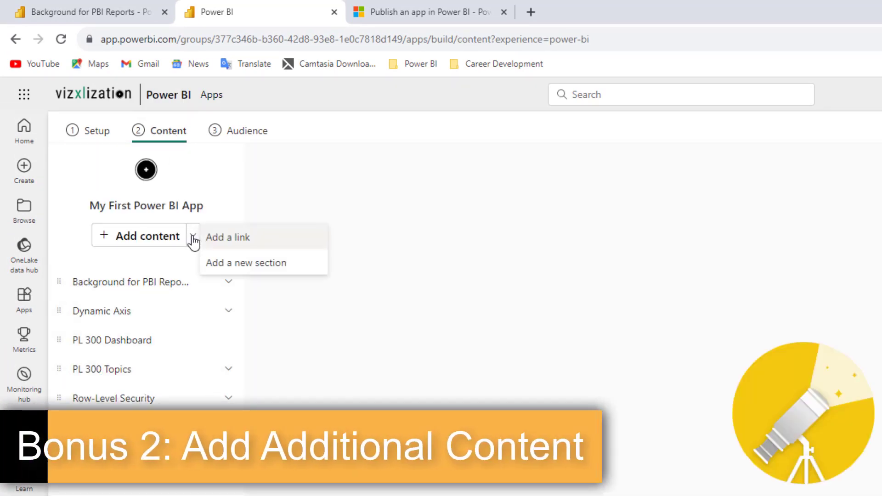
click(257, 274)
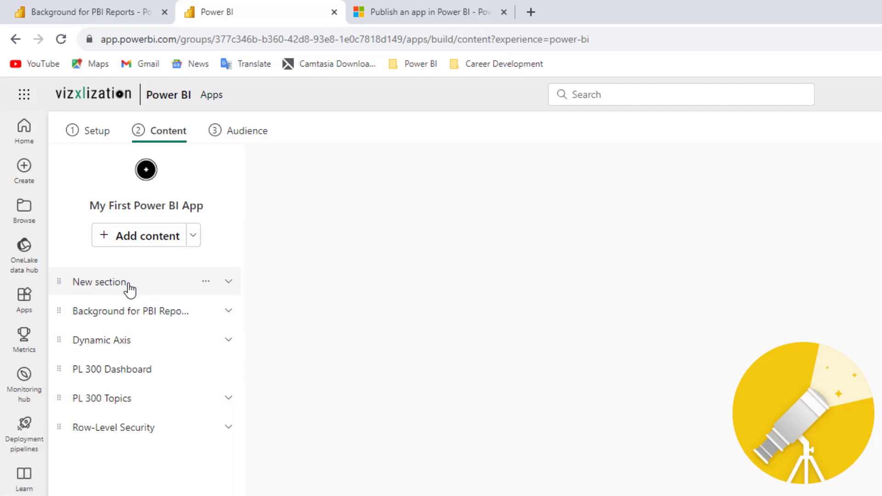
click(129, 284)
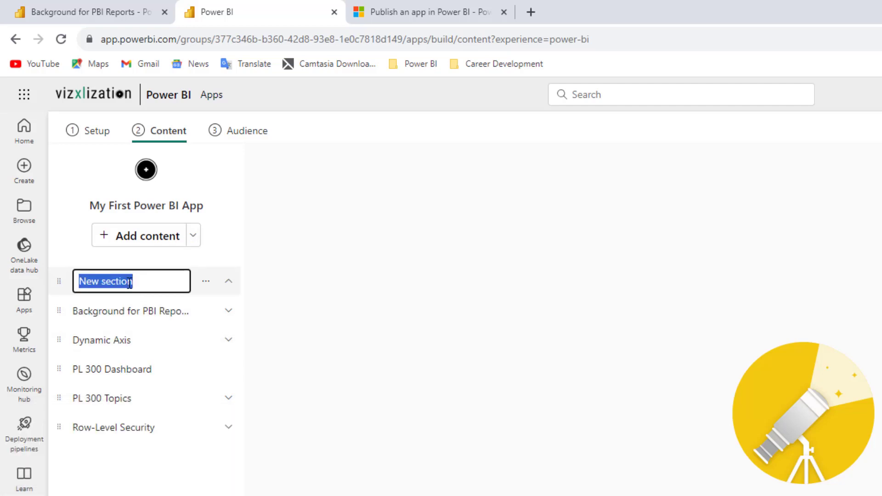
key(BackSpace)
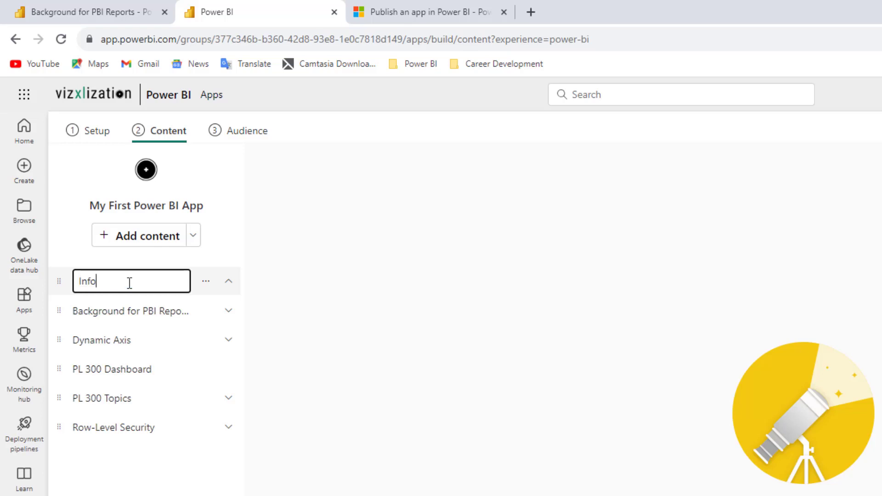
click(368, 314)
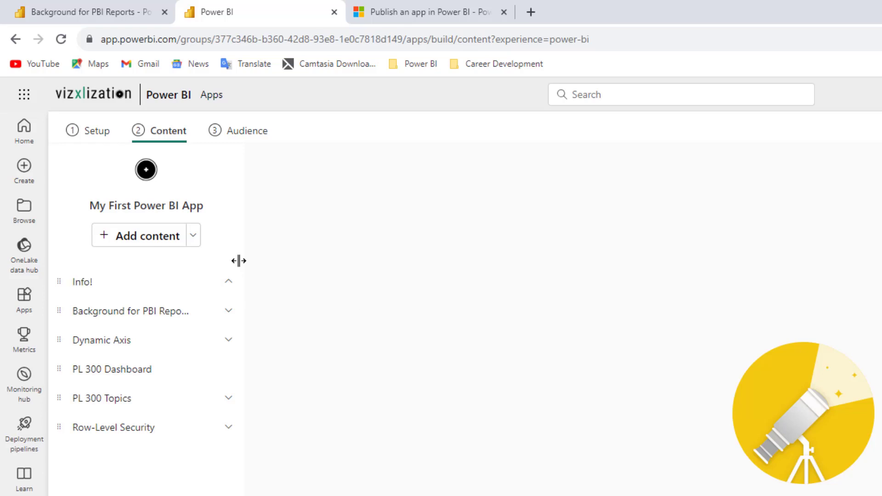
Start adding a website link to the app content, named More Info about Power BI Apps
click(193, 237)
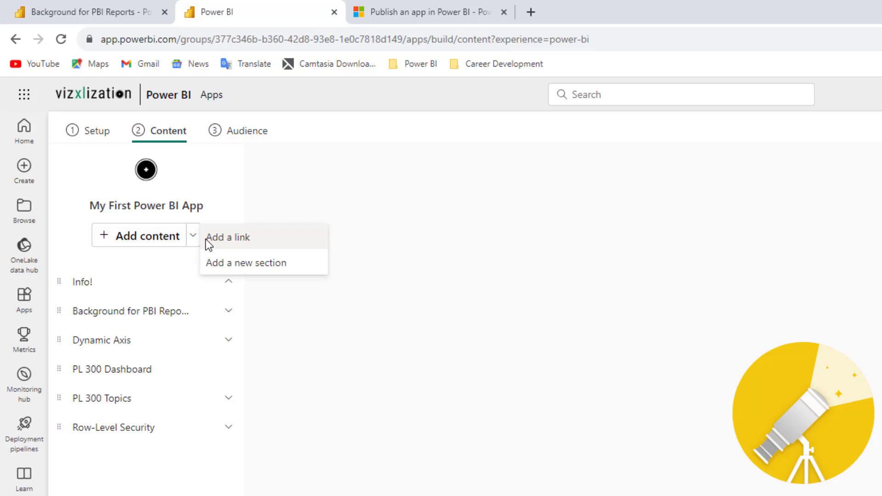
click(230, 239)
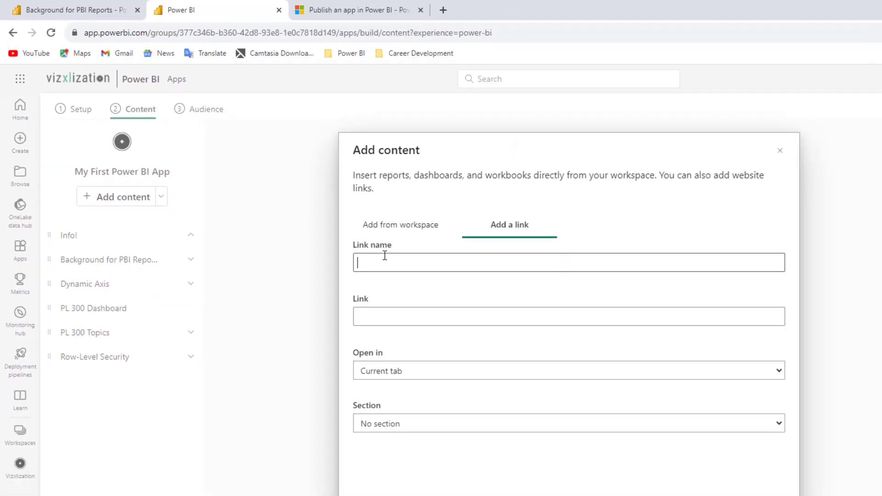
text(More l)
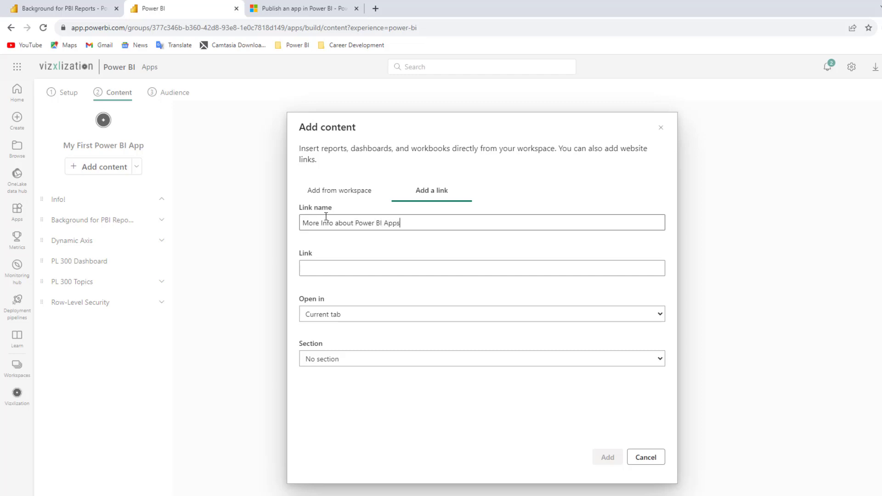
Copy the address of the open Microsoft Learn article Publish an app in Power BI and paste it as the link's URL
click(334, 265)
click(315, 9)
click(373, 26)
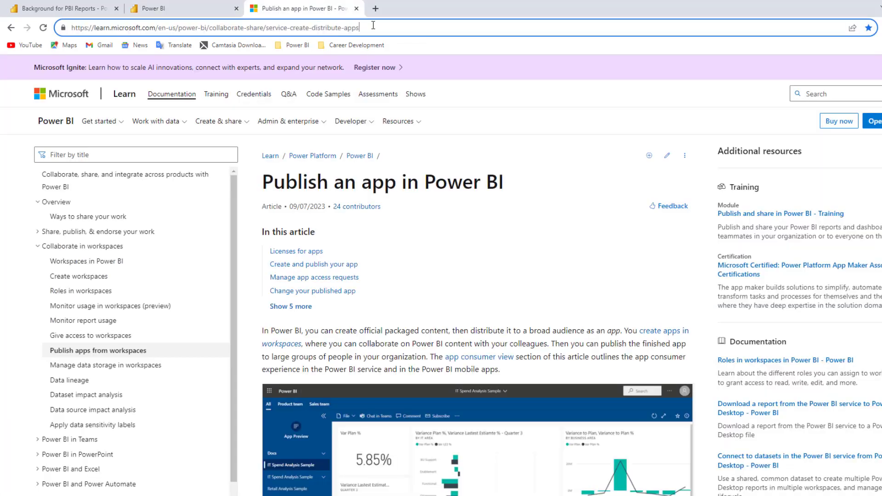
key(ctrl+c)
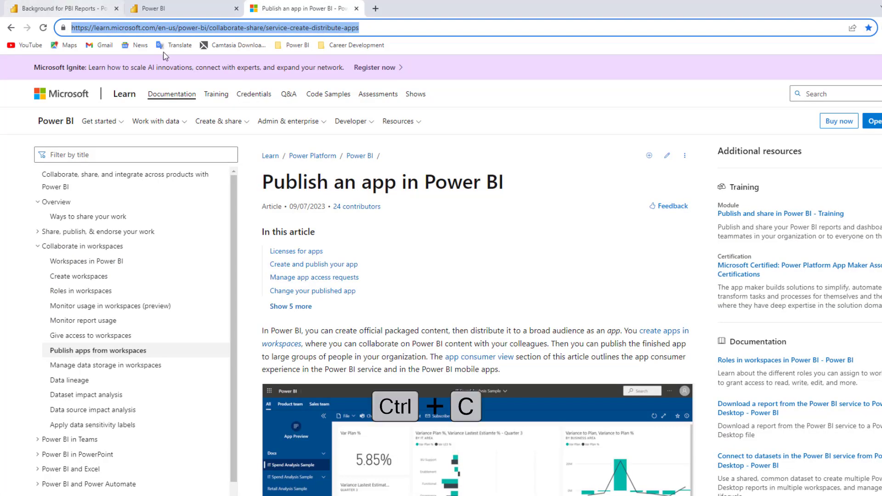
click(184, 8)
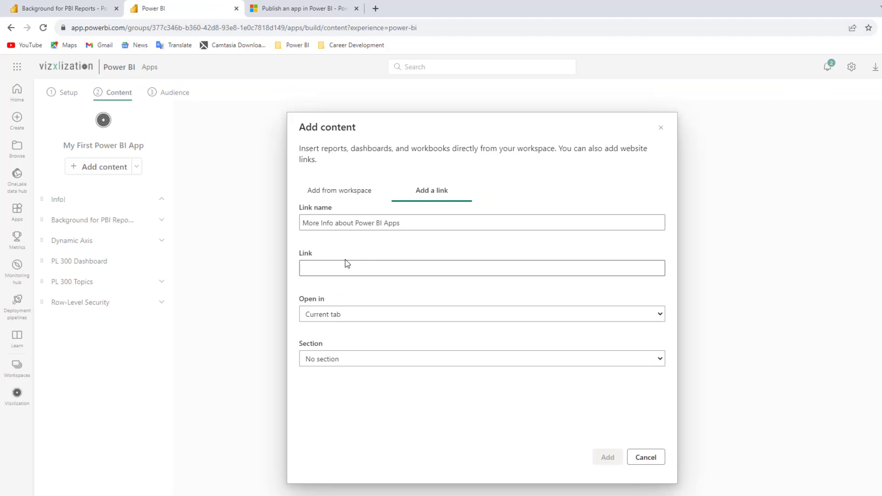
key(ctrl+v)
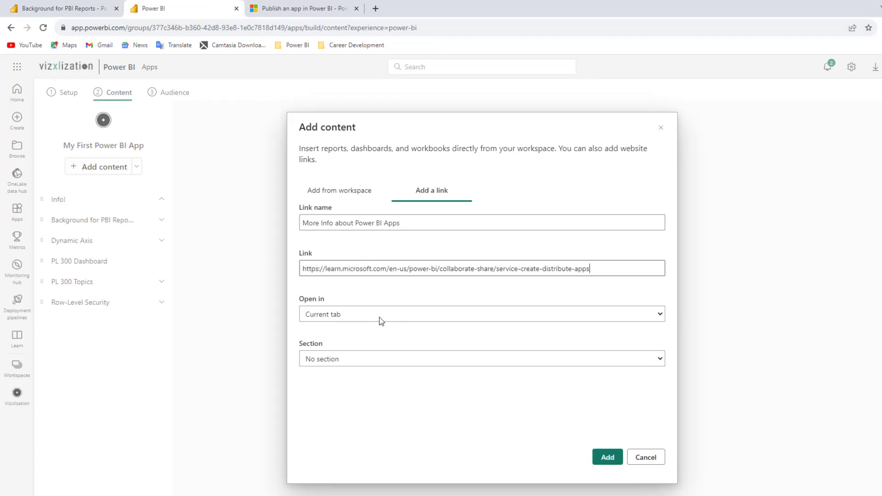
Assign the link to the Info! section, add it to the app, and check it before collapsing the section
click(347, 360)
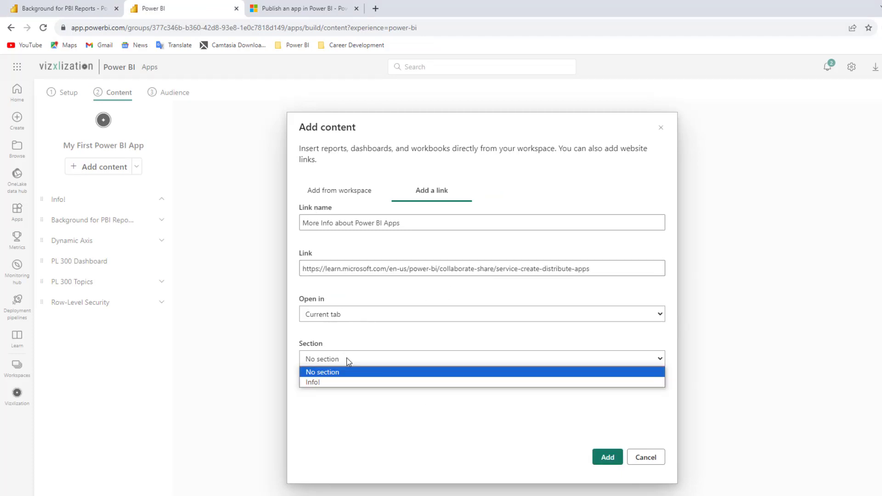
click(338, 383)
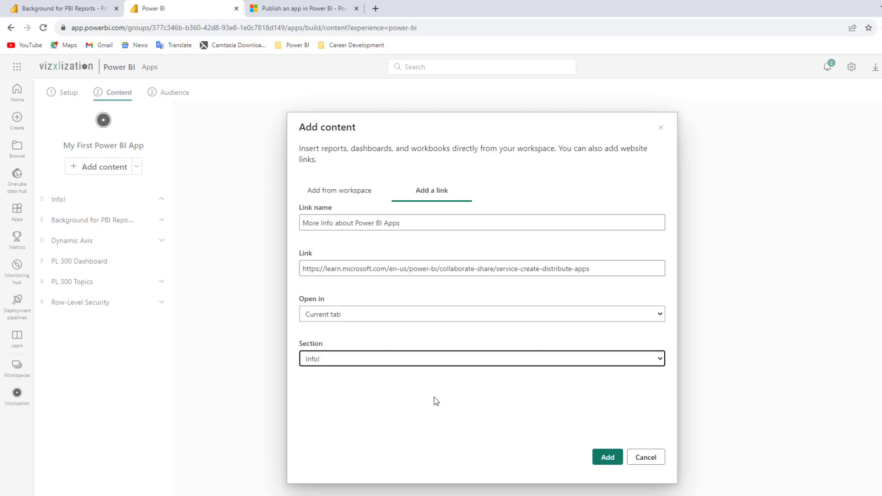
click(607, 458)
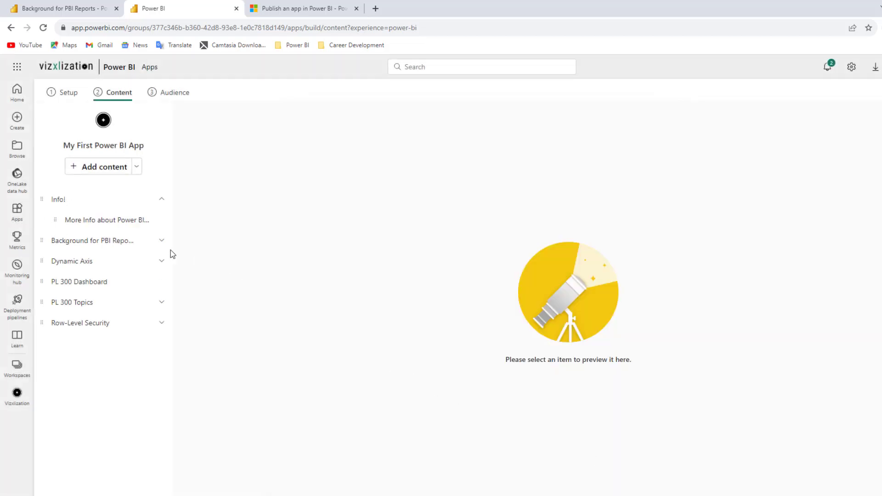
click(119, 225)
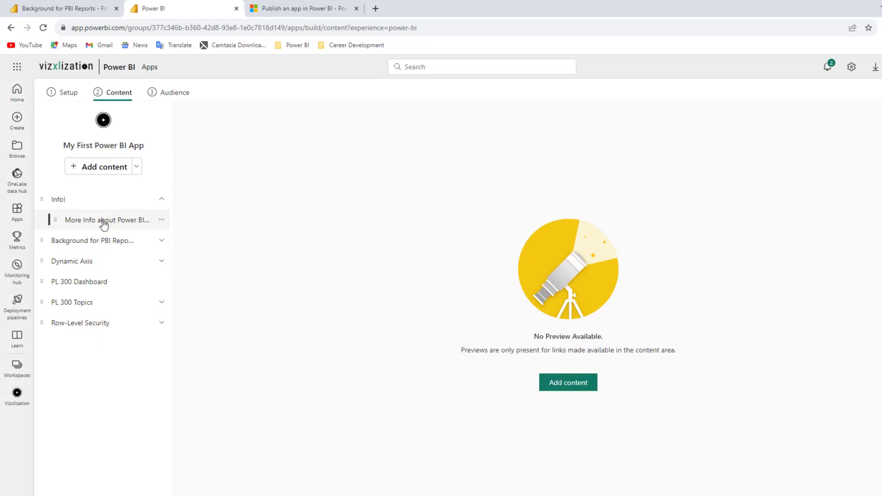
click(161, 200)
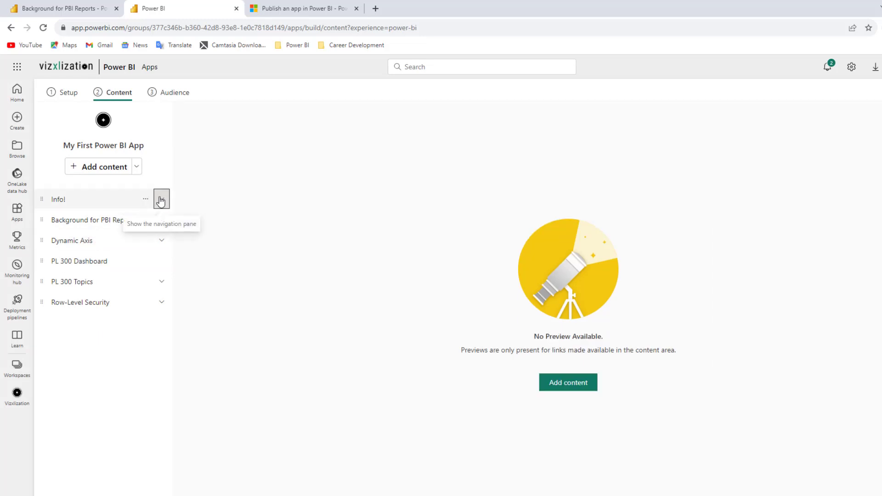
Make the Info! section and its link visible to the My First Power BI App and Finance Team audiences
click(174, 93)
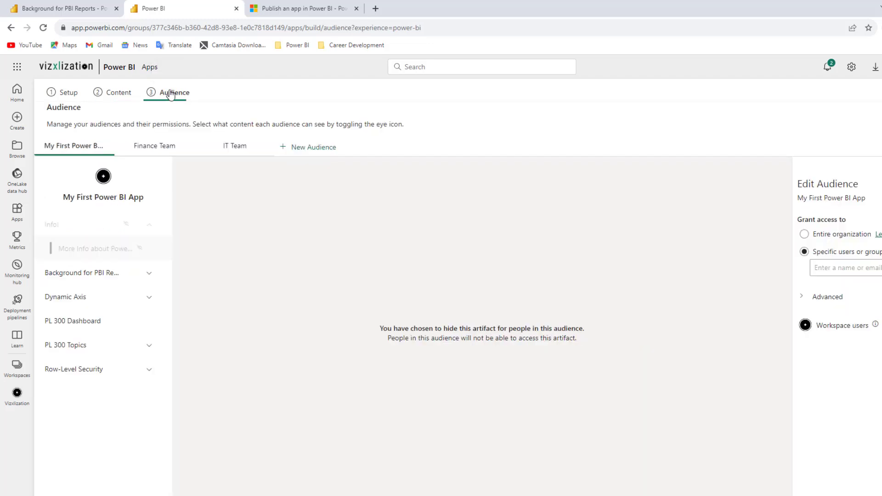
click(126, 225)
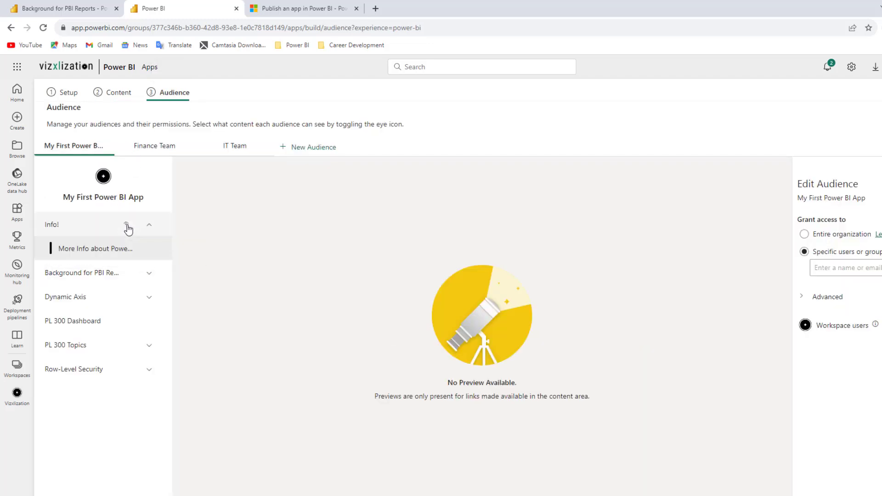
click(166, 149)
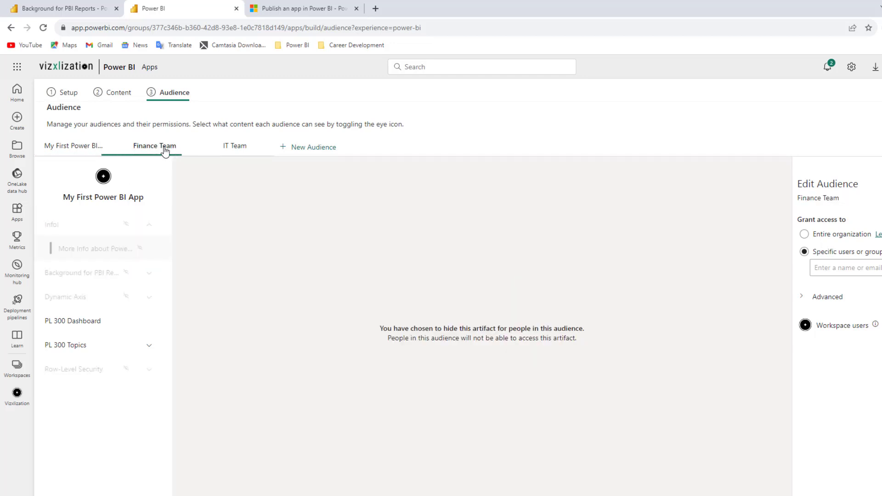
click(126, 225)
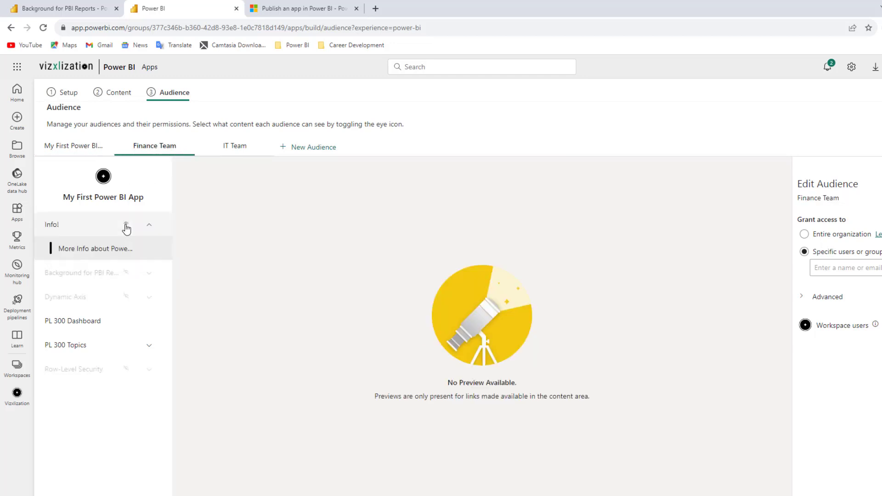
Make the Info! section and its link visible to the IT Team audience, and publish the app update
click(238, 150)
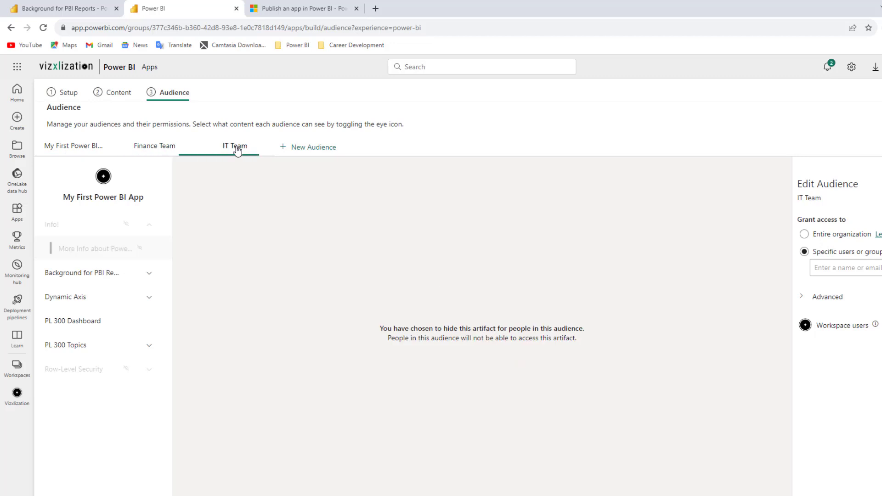
click(127, 226)
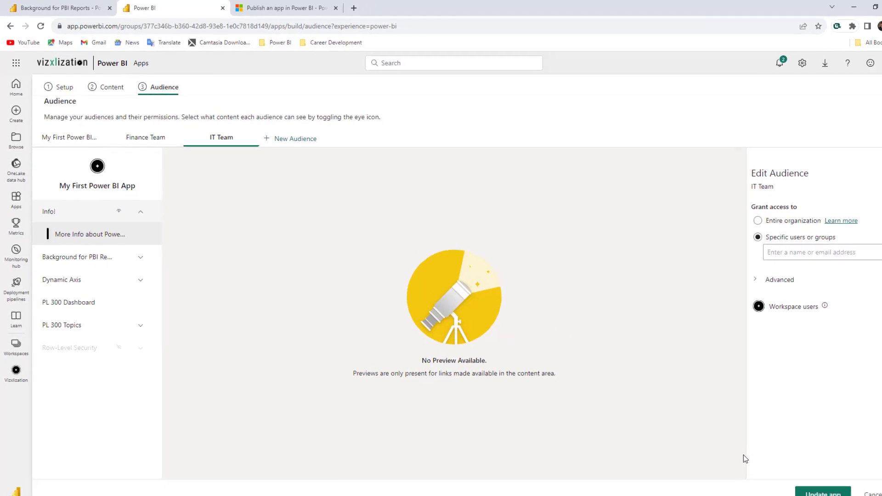
click(802, 485)
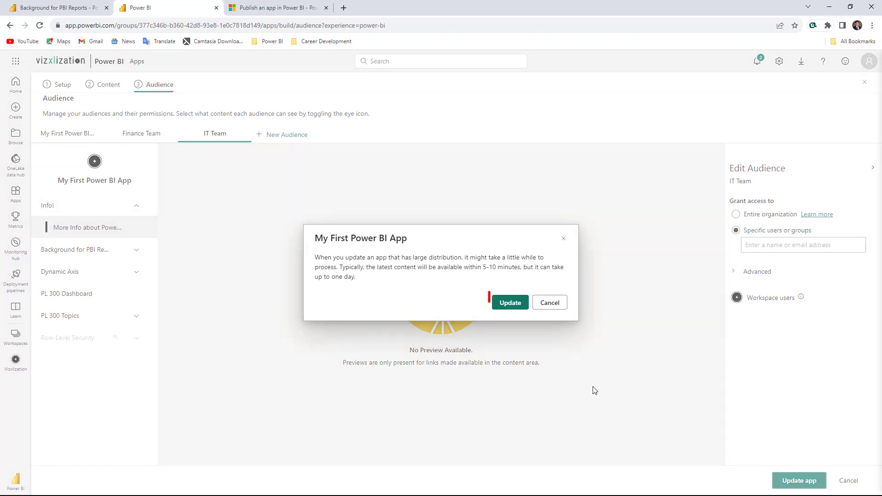
click(510, 303)
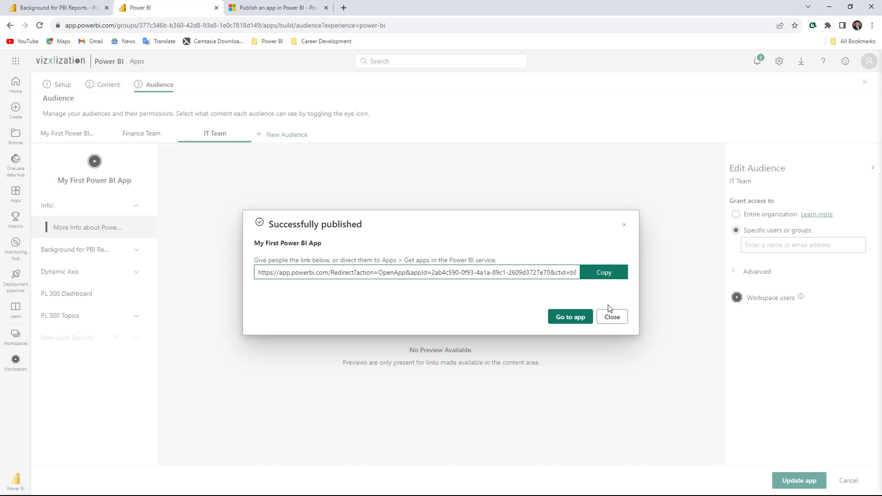
Open the updated app, test the More Info about Power BI Apps link in the all-content view, and return to the app
click(566, 318)
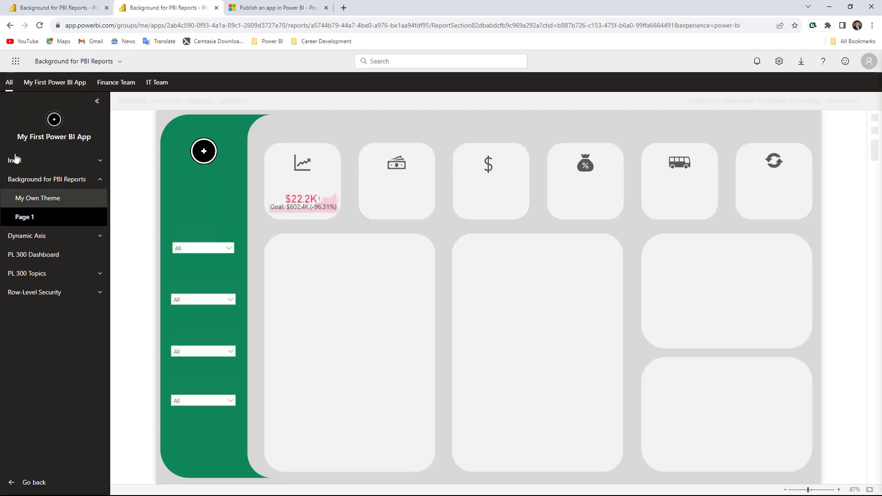
click(39, 161)
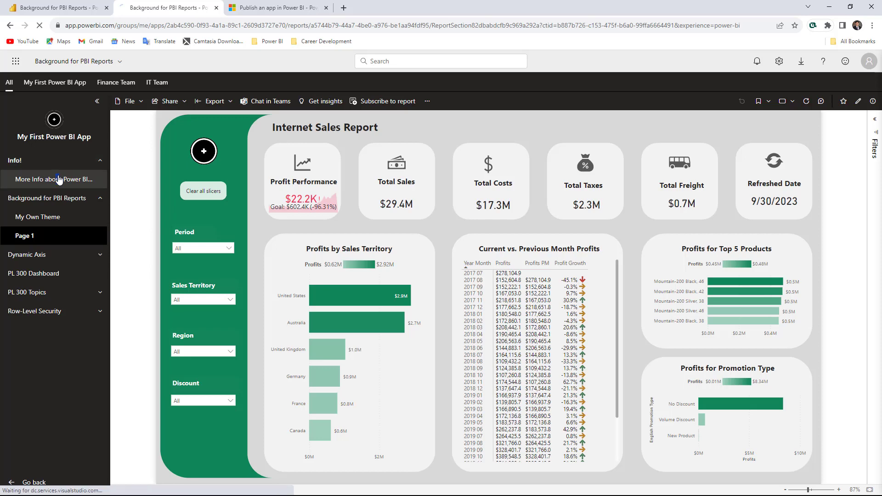
click(58, 179)
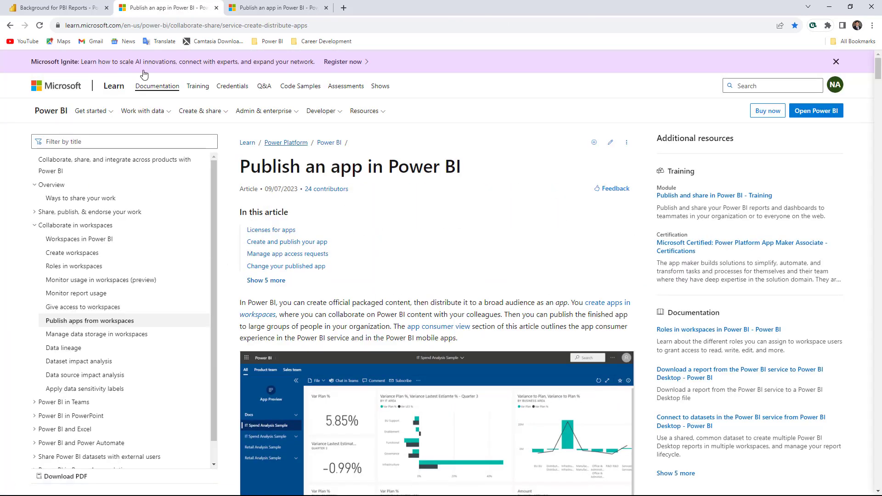
click(9, 26)
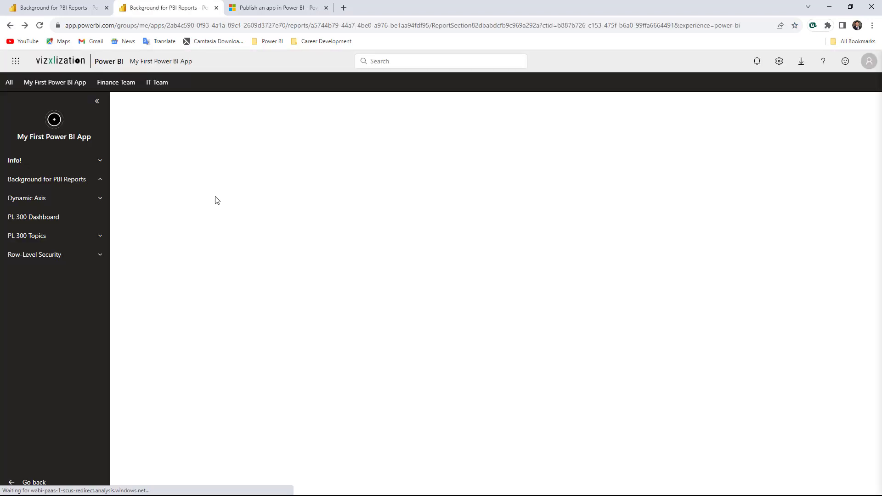
click(99, 179)
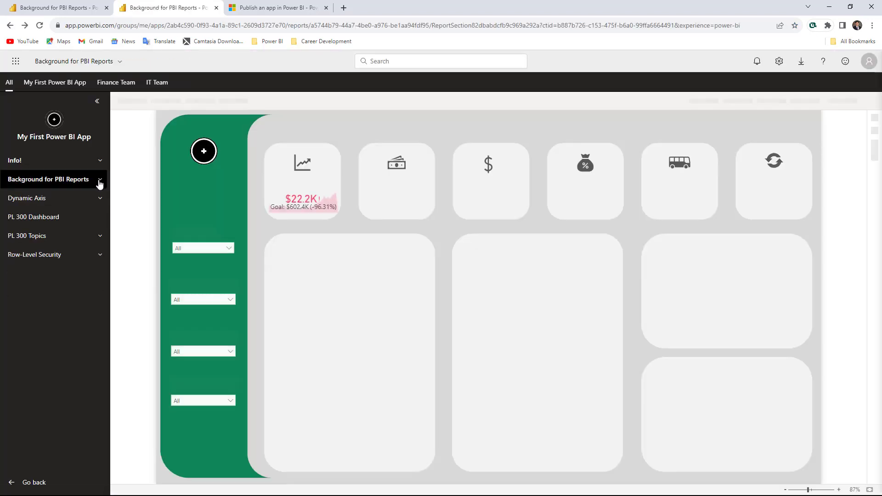
Test the More Info about Power BI Apps link in the Finance Team audience view and return to the app
click(123, 85)
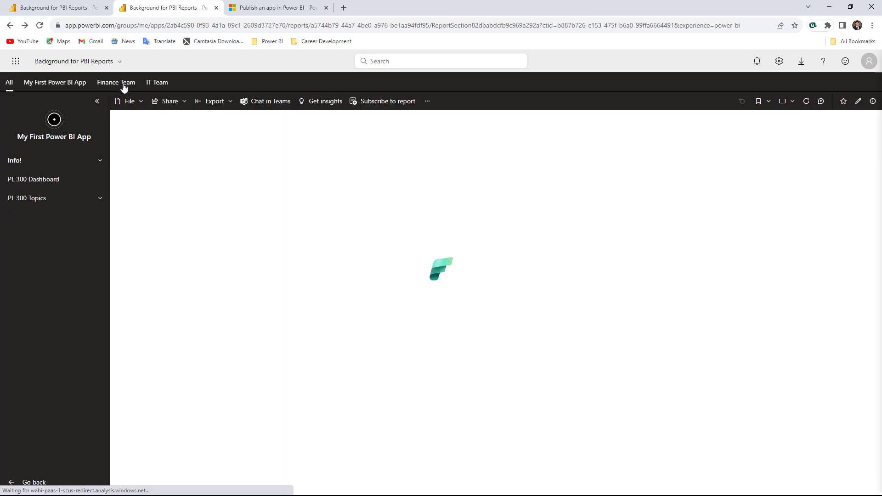
click(55, 163)
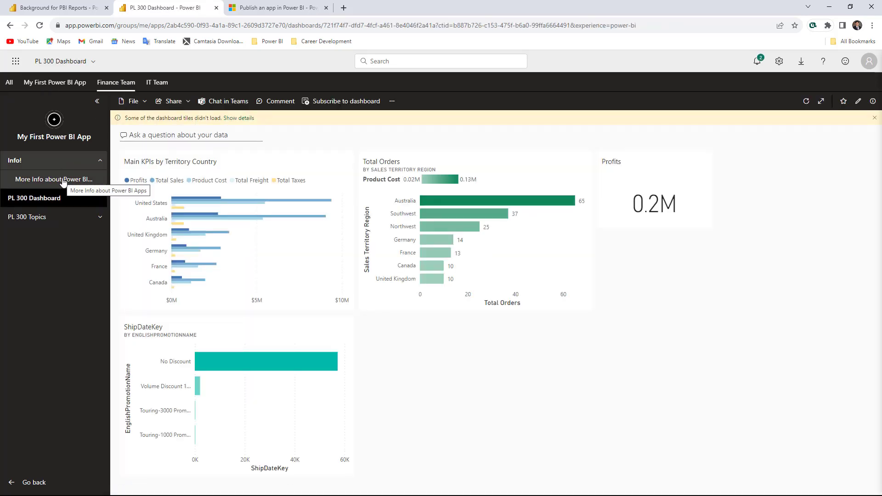
click(63, 182)
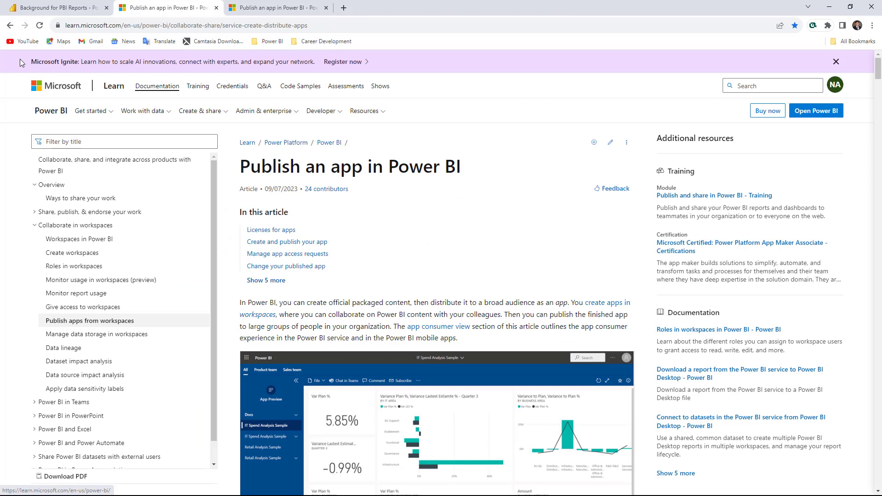
click(11, 25)
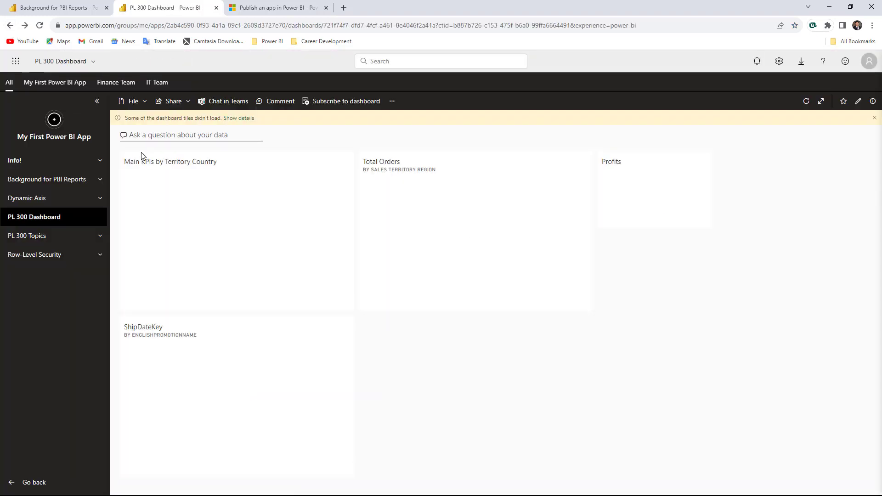
Test the More Info about Power BI Apps link in the IT Team audience view and go back to the app
click(160, 87)
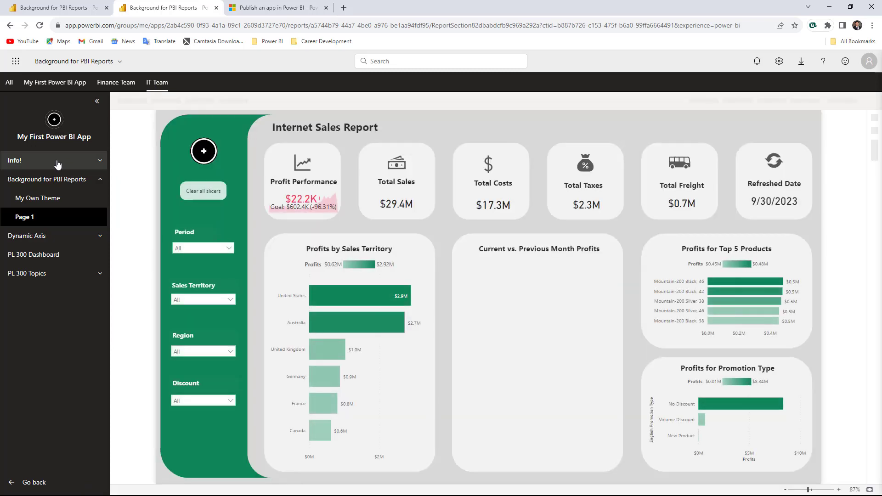
click(58, 165)
click(67, 183)
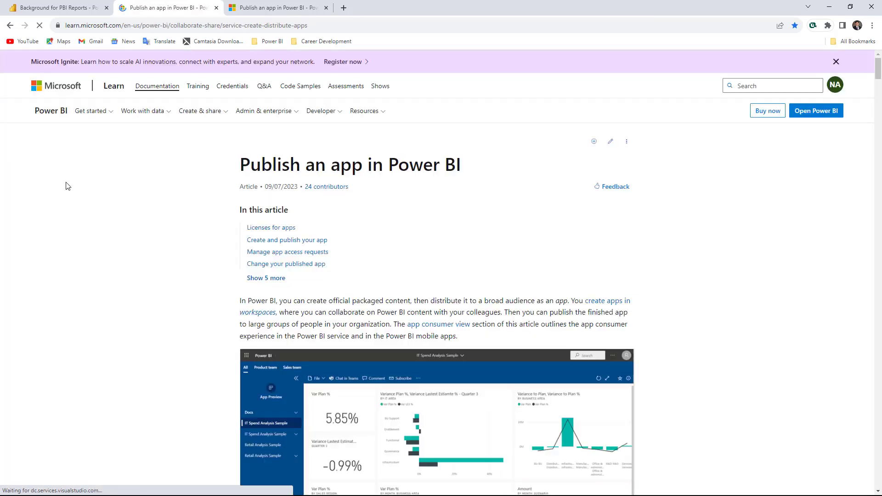
click(10, 26)
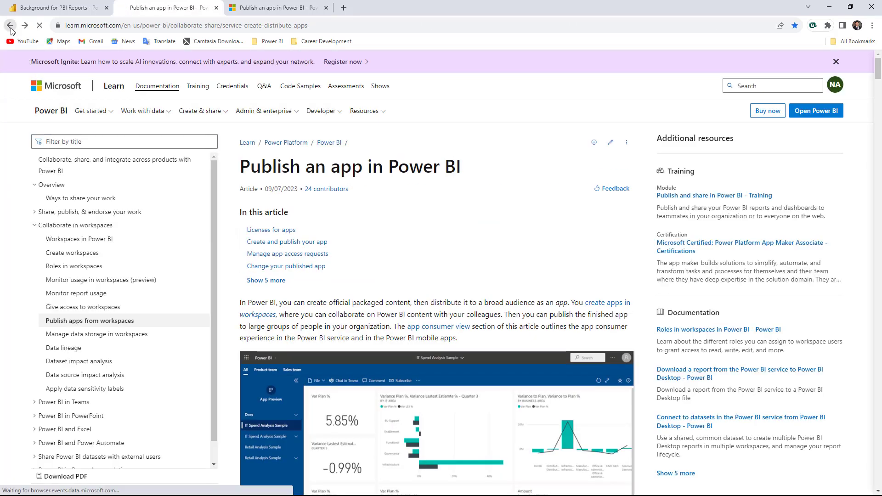